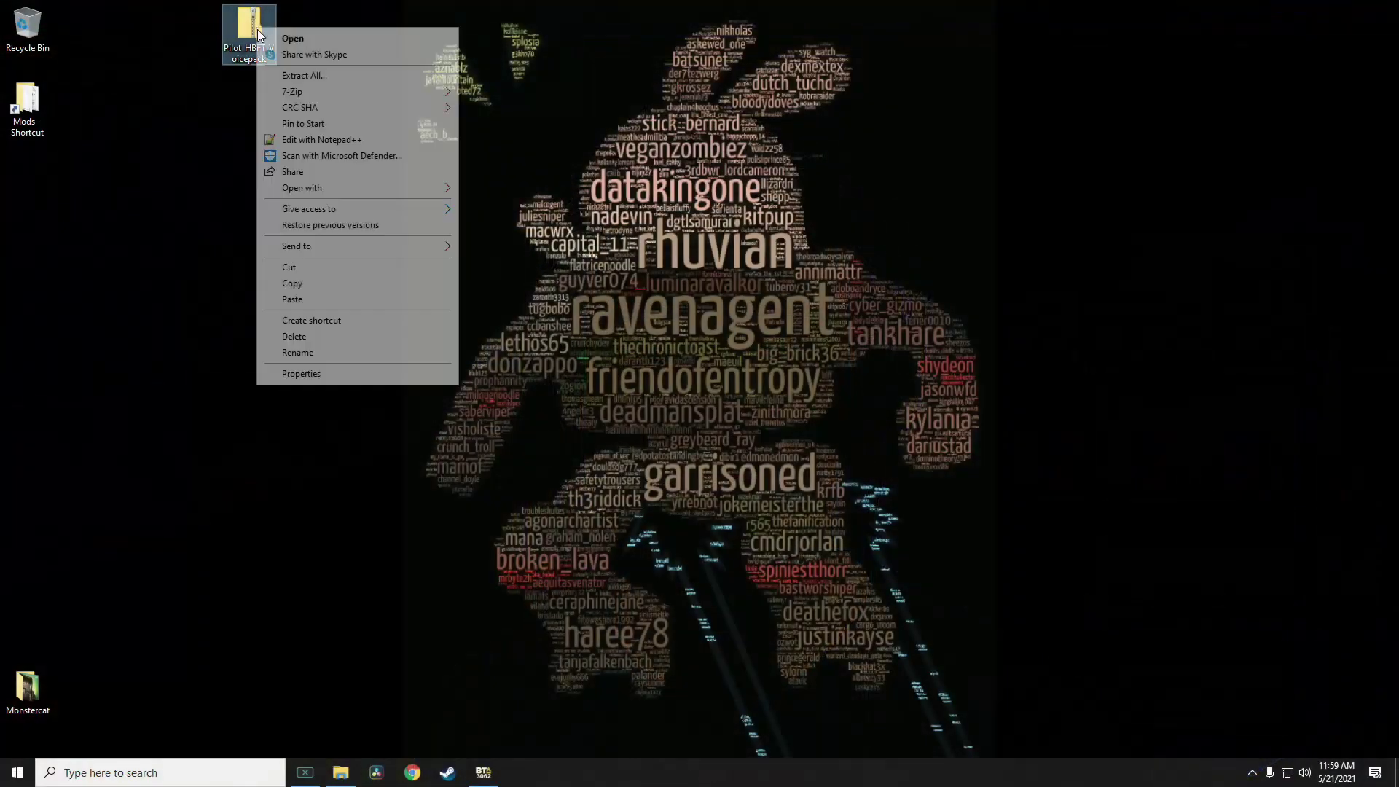
- Extract the Pilot_HBFT_Voicepack archive onto the desktop with 7-Zip, place the extracted folder below the archive, and open its CustomVoices folder
{"action": "mouse_move", "coordinate": [306, 93]}
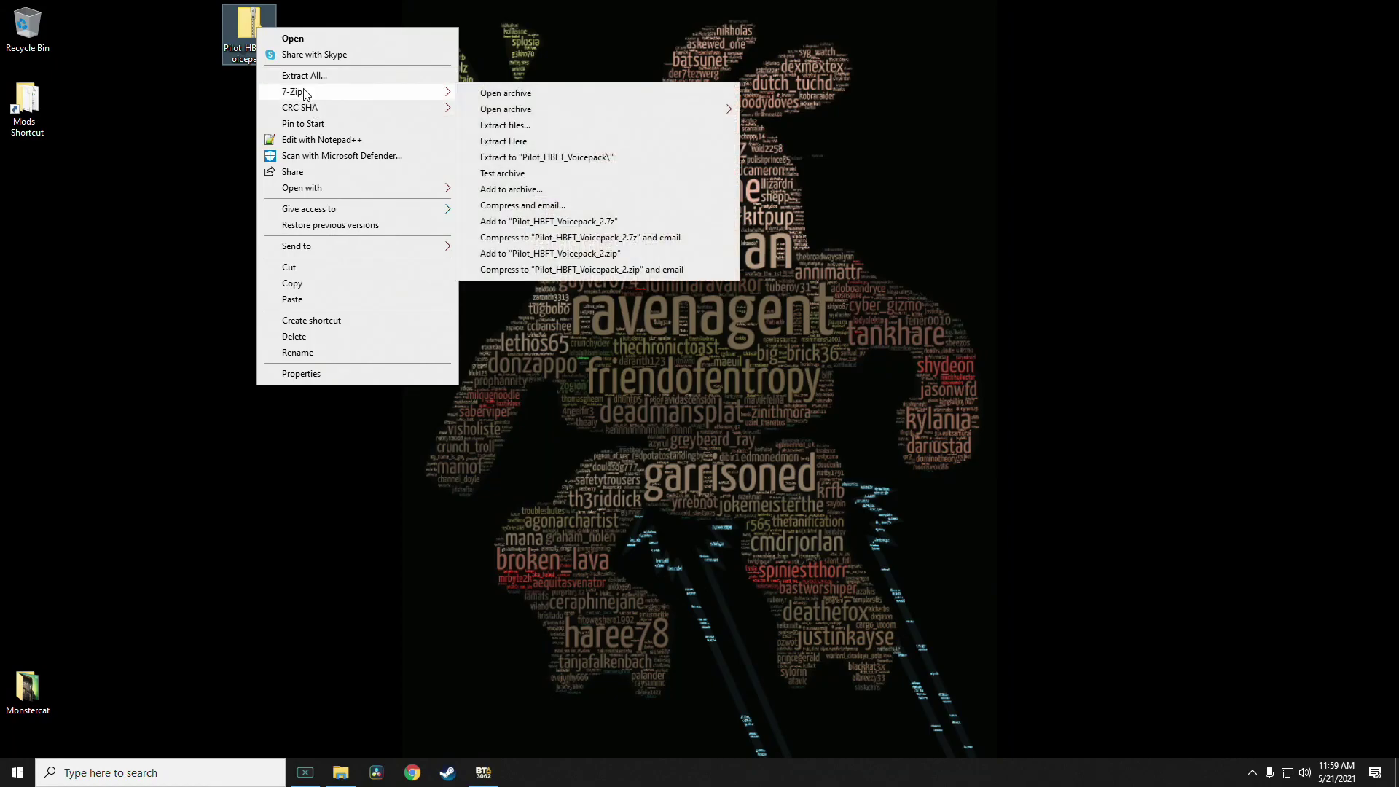
{"action": "left_click", "coordinate": [523, 142]}
{"action": "left_click_drag", "start_coordinate": [29, 179], "coordinate": [251, 109]}
{"action": "double_click", "coordinate": [249, 100]}
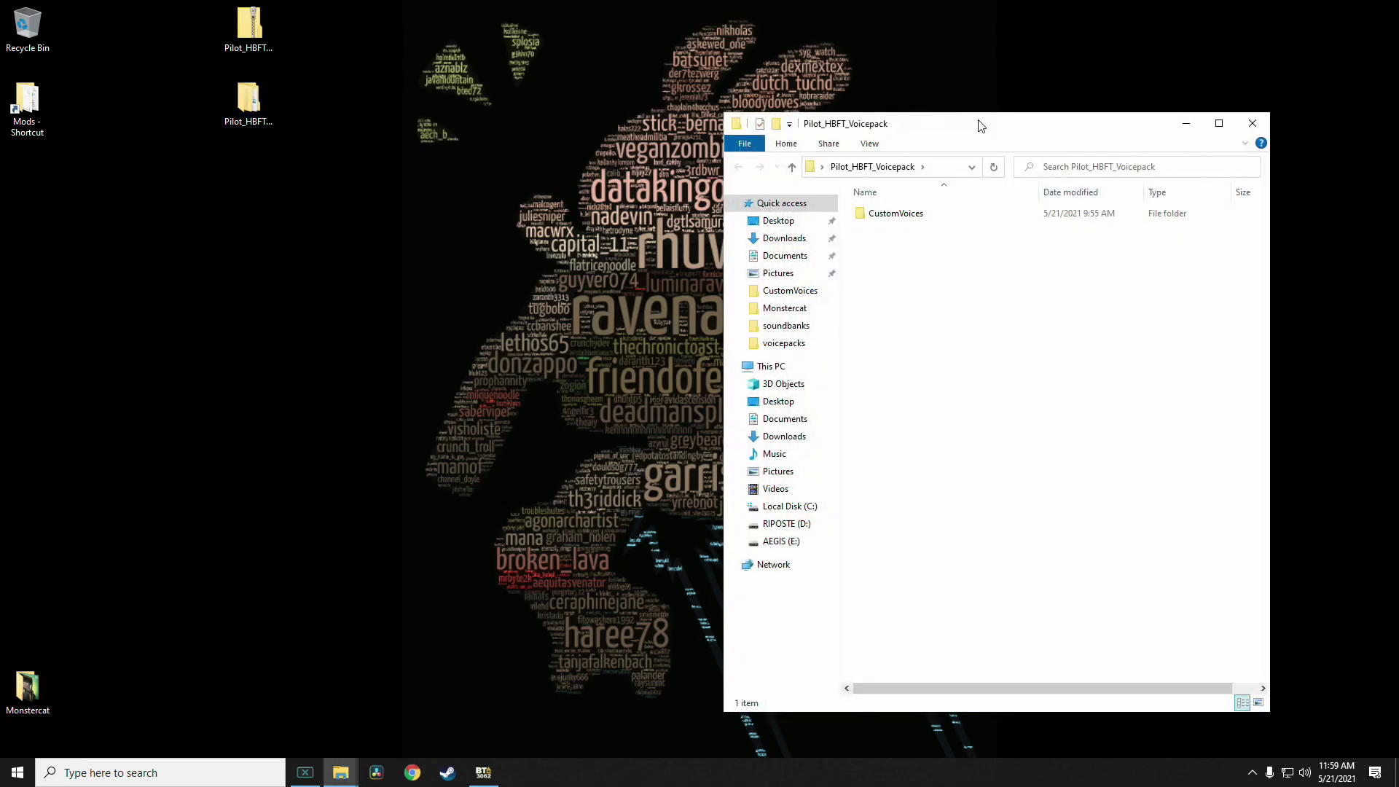
{"action": "left_click_drag", "start_coordinate": [980, 128], "coordinate": [343, 42]}
{"action": "double_click", "coordinate": [255, 133]}
- In the file window showing drive AEGIS (E:), open the Steam\steamapps\common folder
{"action": "key", "text": "alt+Tab"}
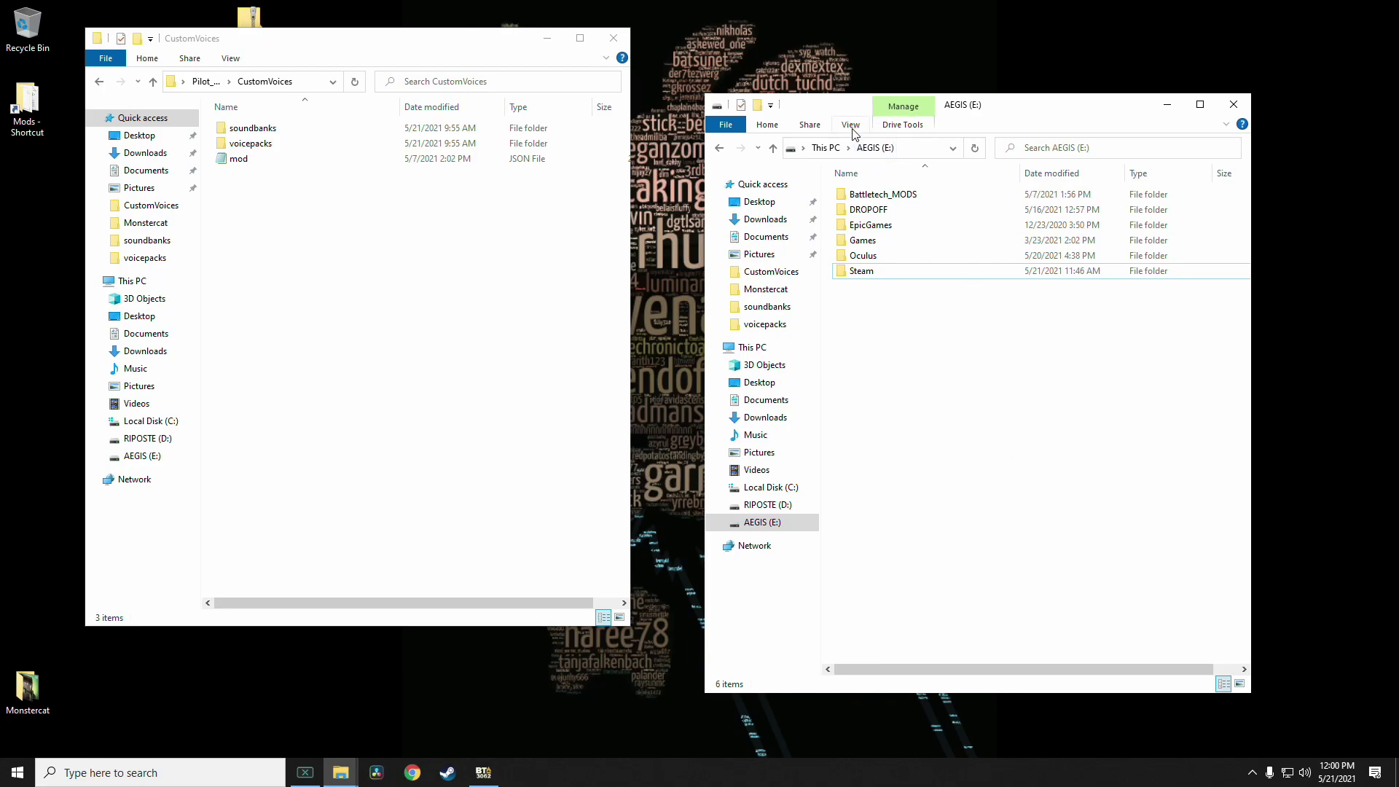
{"action": "left_click", "coordinate": [885, 276]}
{"action": "double_click", "coordinate": [908, 273]}
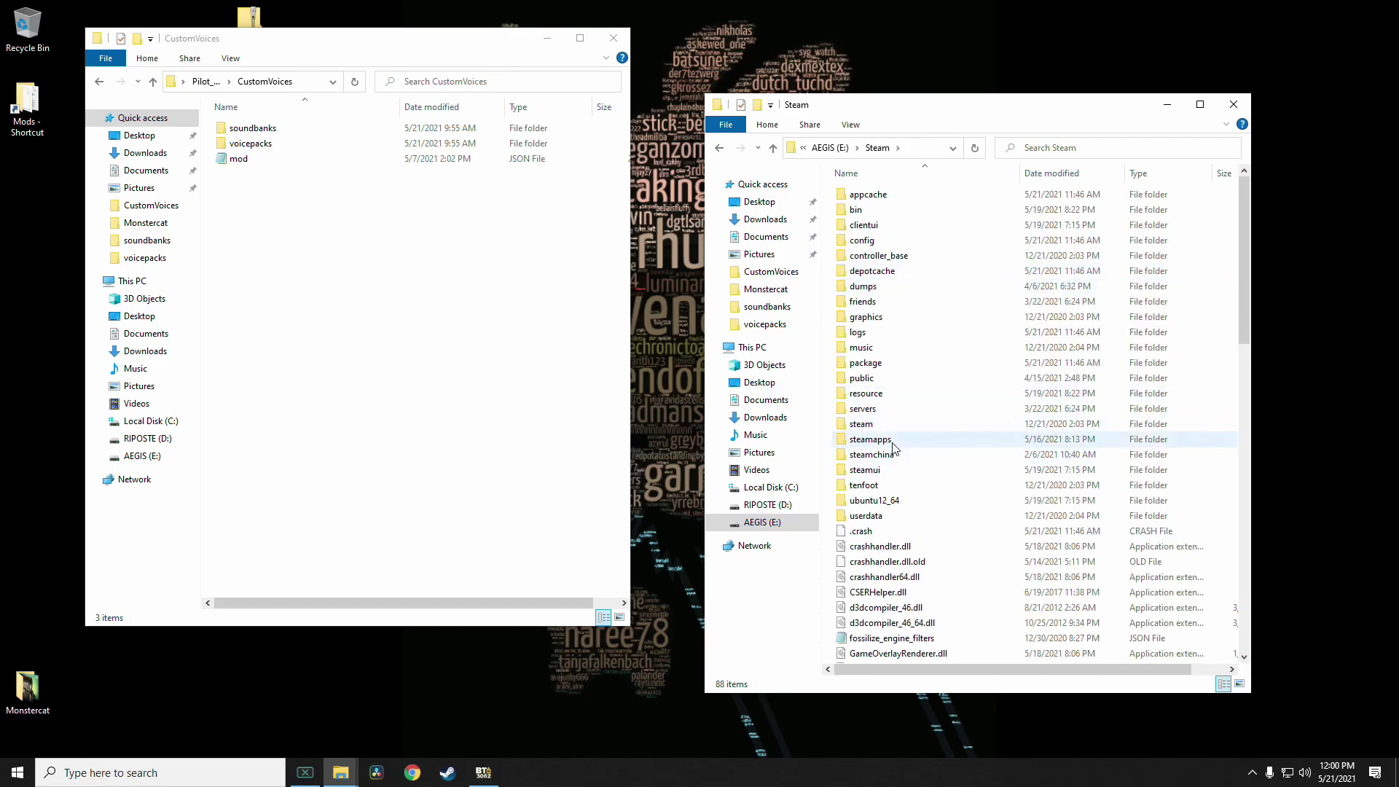
{"action": "left_click", "coordinate": [917, 441]}
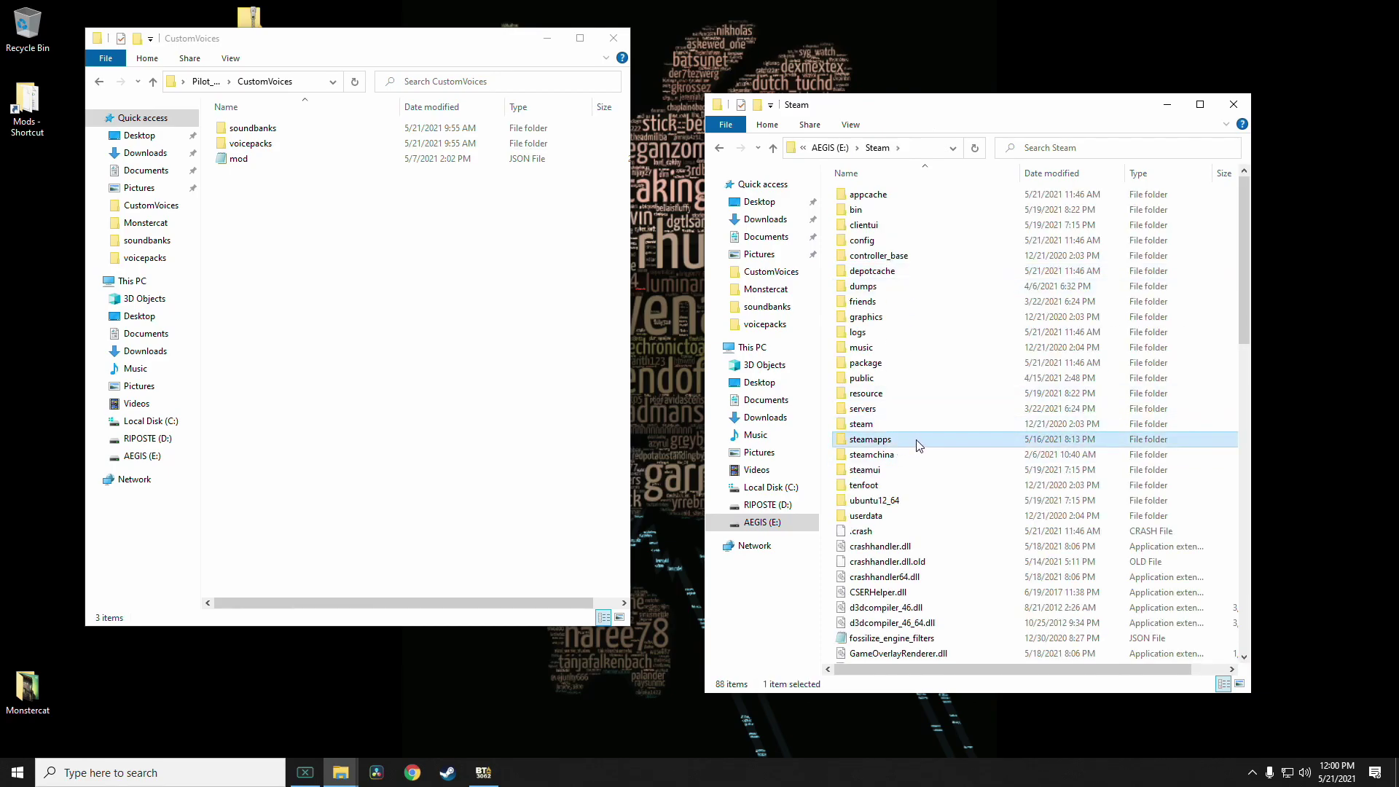
{"action": "double_click", "coordinate": [916, 441]}
{"action": "left_click", "coordinate": [926, 196]}
{"action": "double_click", "coordinate": [926, 196]}
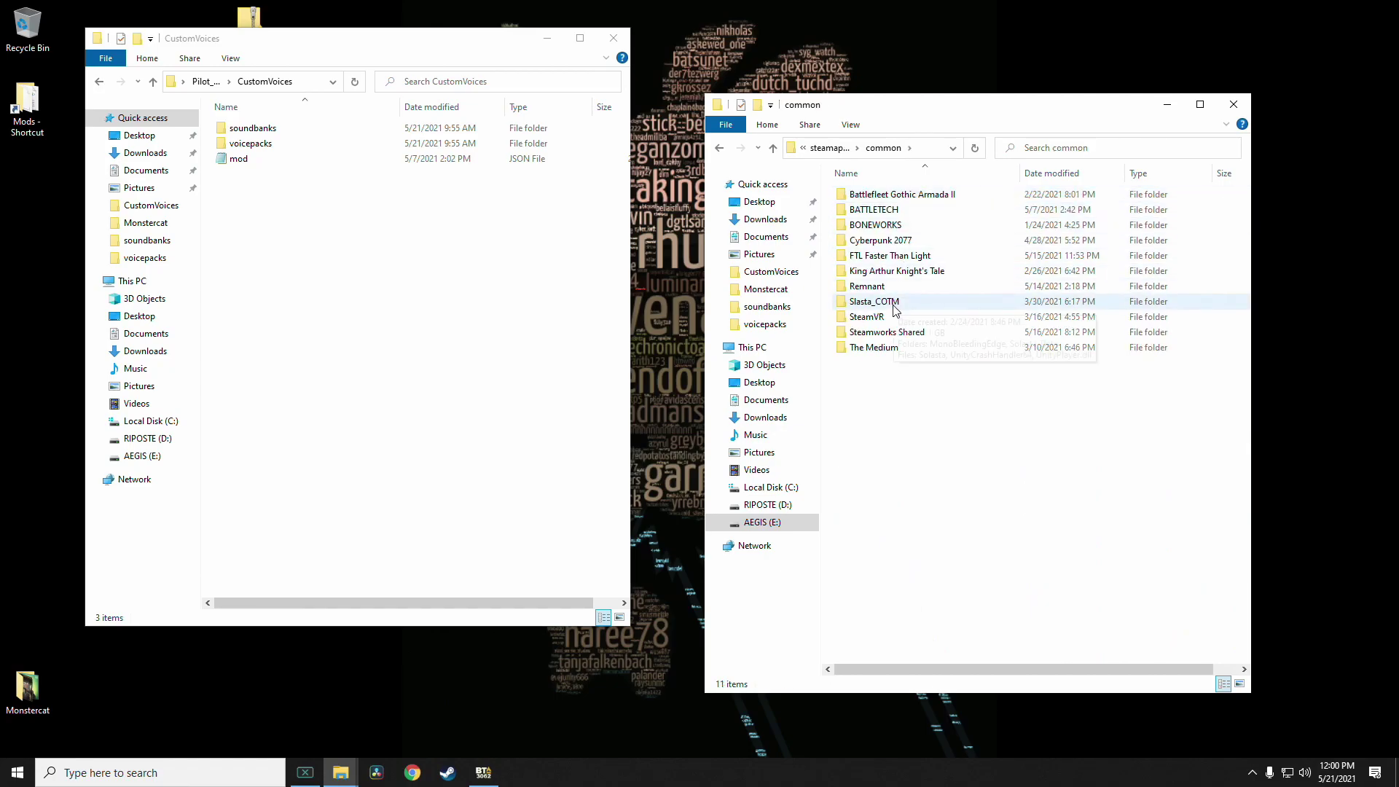
- Open the CustomVoices mod folder inside BATTLETECH\Mods
{"action": "left_click", "coordinate": [885, 211]}
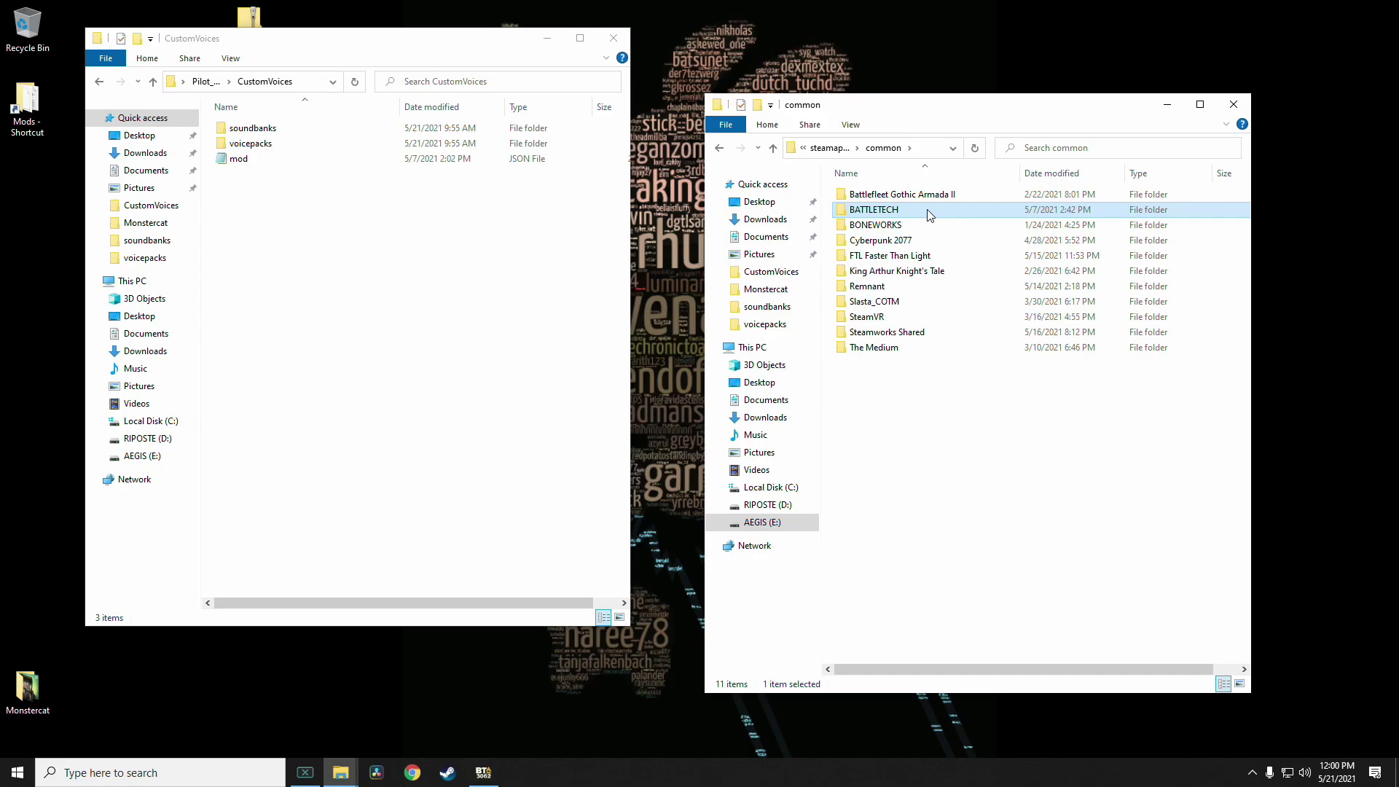
{"action": "double_click", "coordinate": [929, 213]}
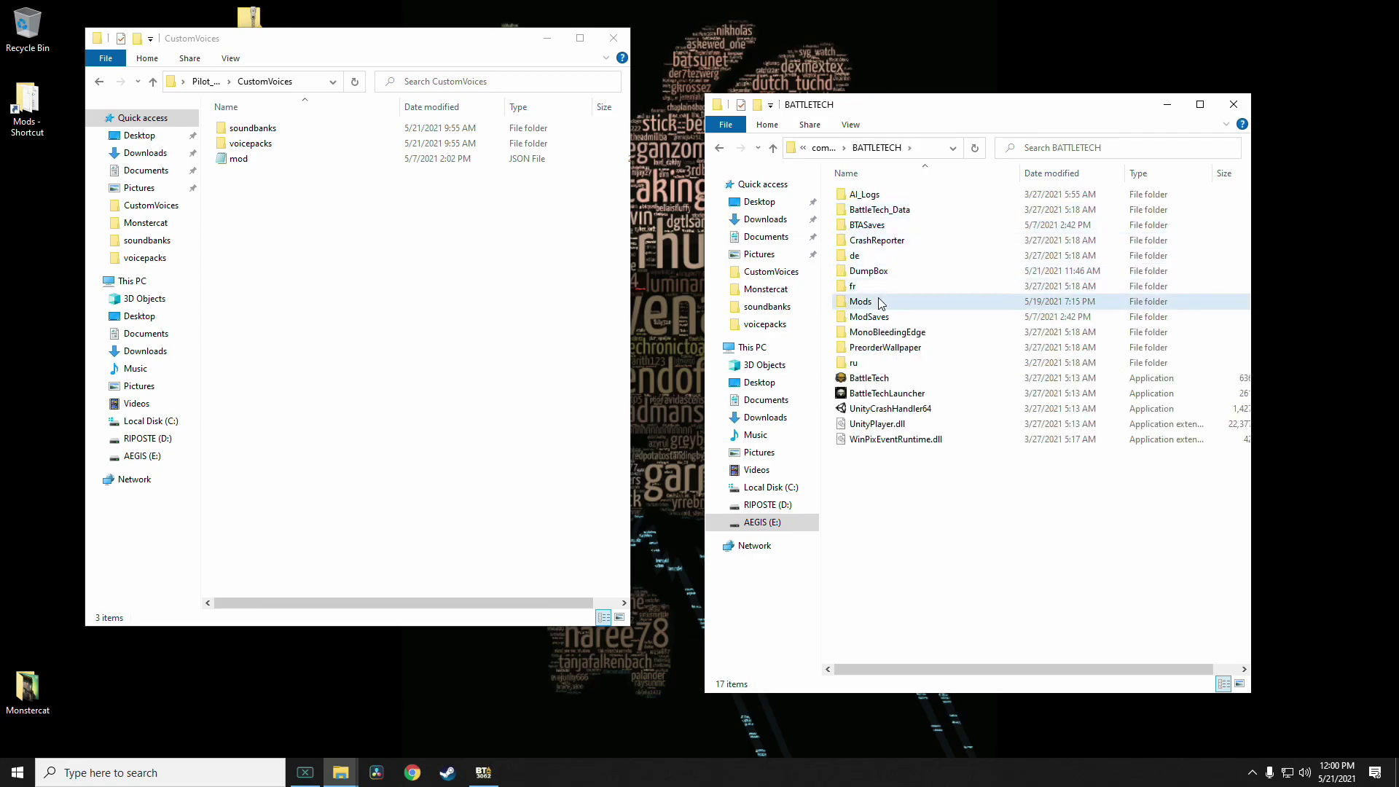
{"action": "left_click", "coordinate": [907, 303]}
{"action": "double_click", "coordinate": [904, 304]}
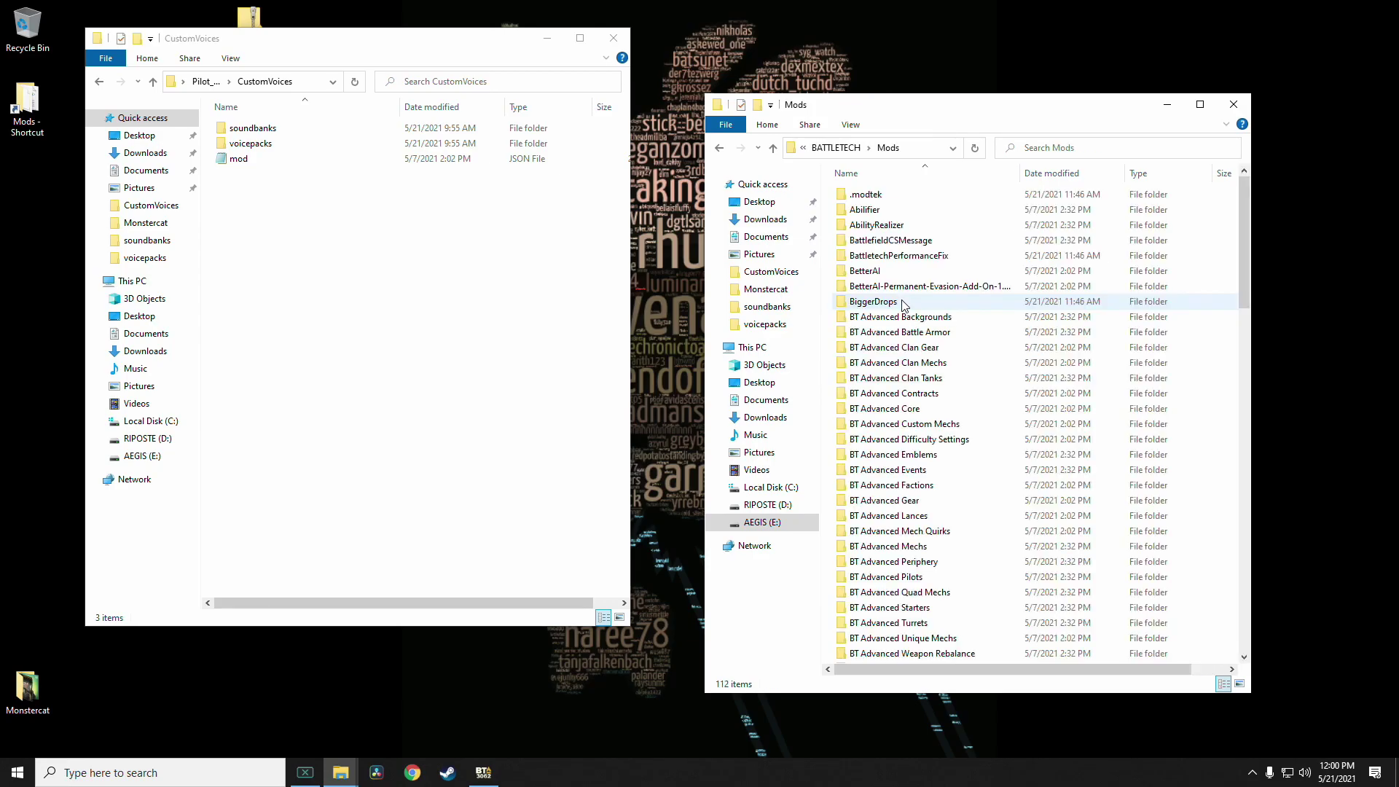
{"action": "scroll", "coordinate": [903, 304], "scroll_direction": "down", "scroll_amount": 11}
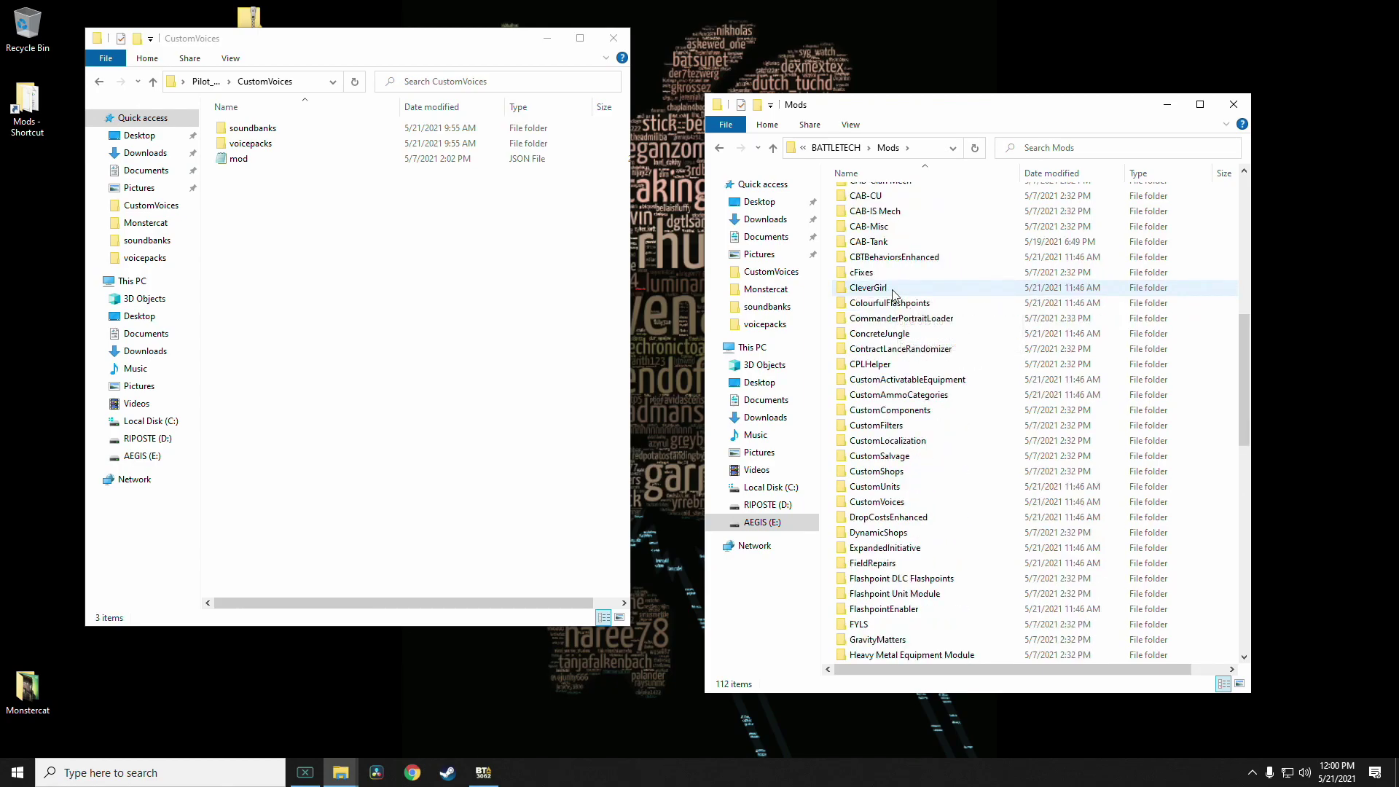
{"action": "left_click", "coordinate": [897, 503]}
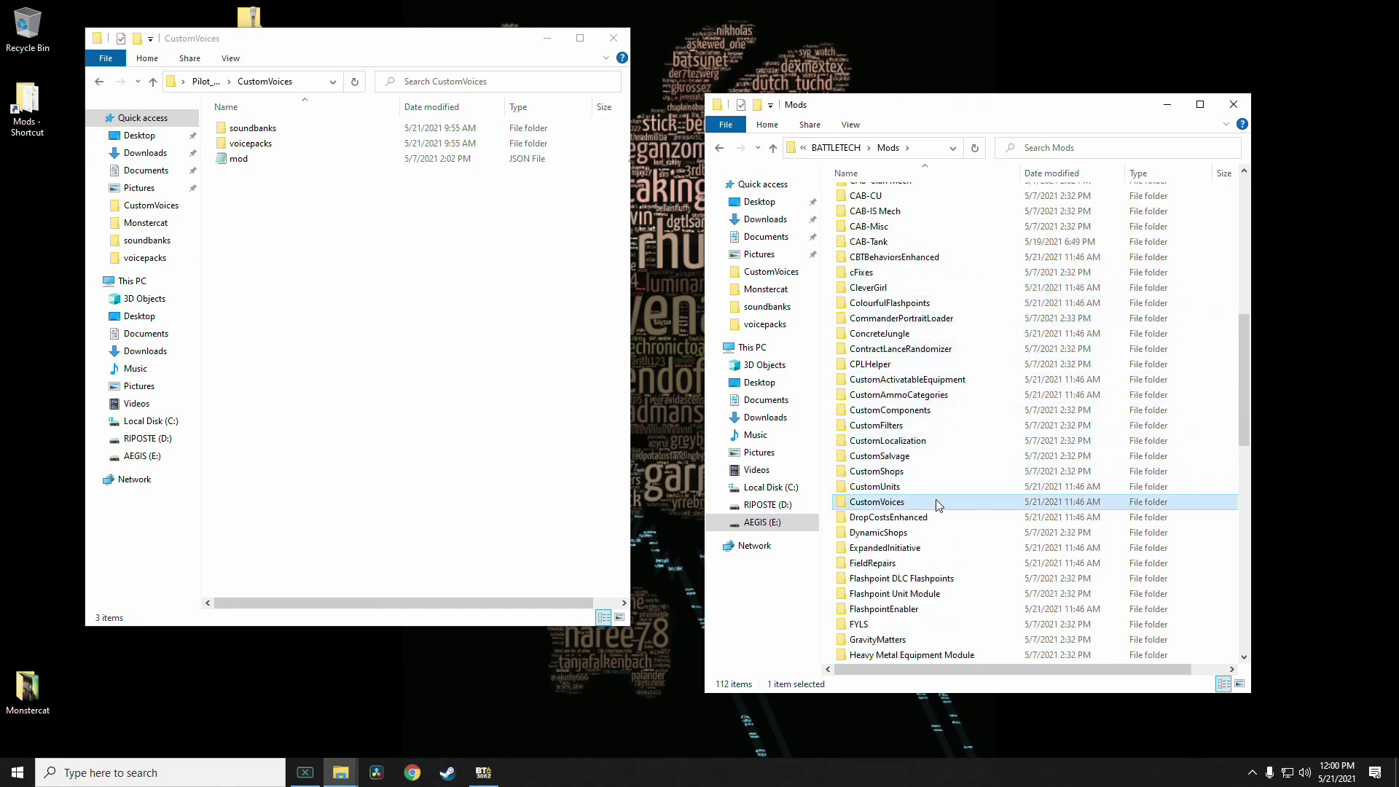
{"action": "double_click", "coordinate": [938, 505]}
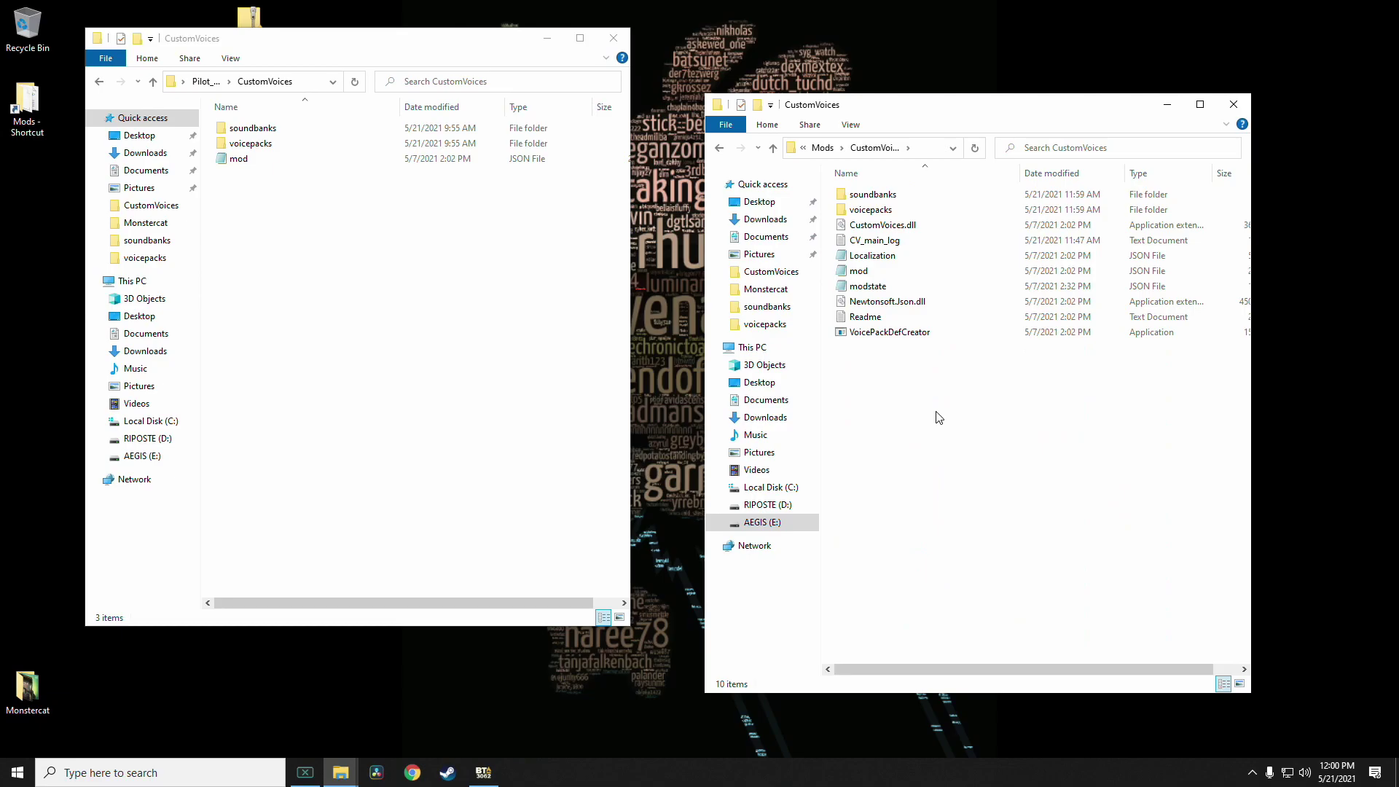
- Copy HBFT_small.bnk and HBFT_small_soundbank from the voicepack's soundbanks folder into the game's CustomVoices\soundbanks folder
{"action": "double_click", "coordinate": [244, 129]}
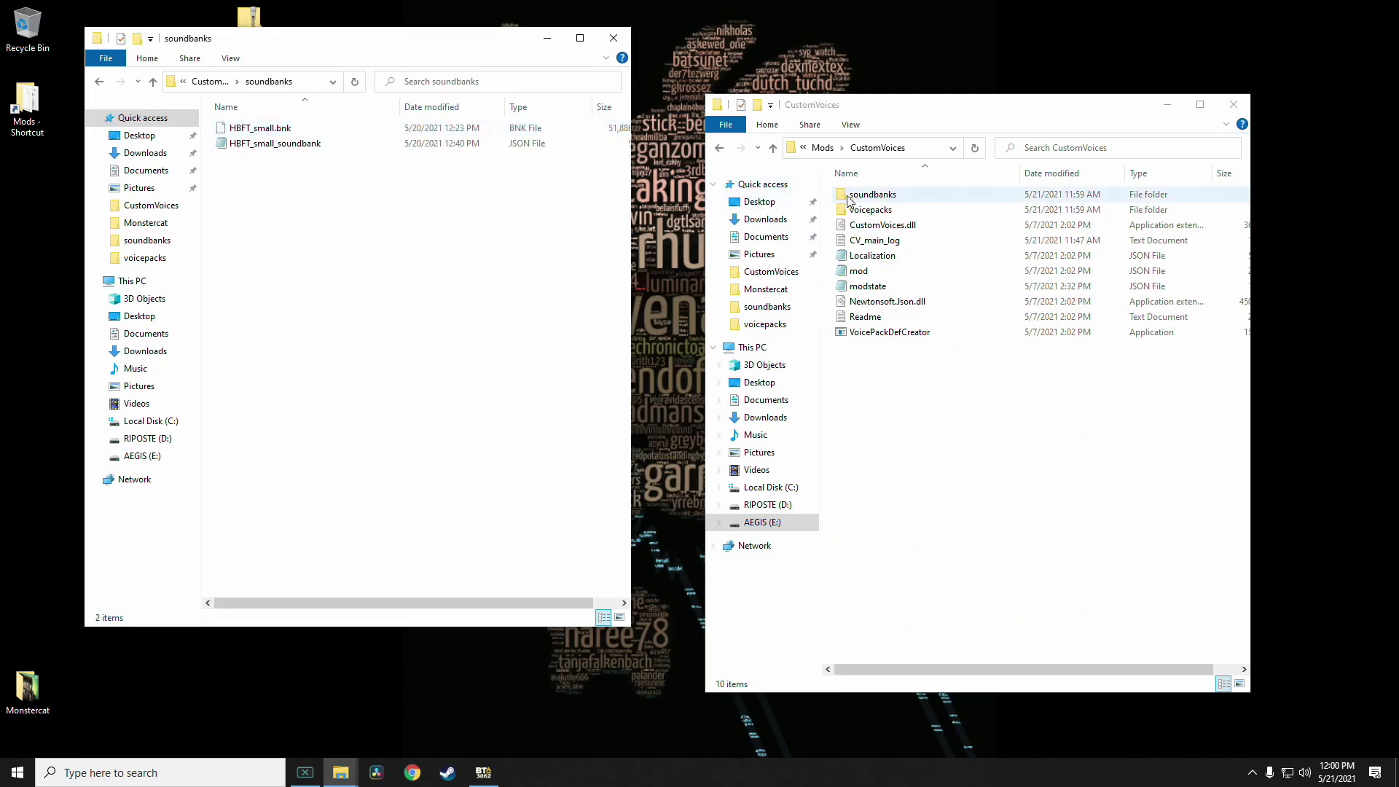
{"action": "left_click", "coordinate": [871, 196]}
{"action": "double_click", "coordinate": [871, 195]}
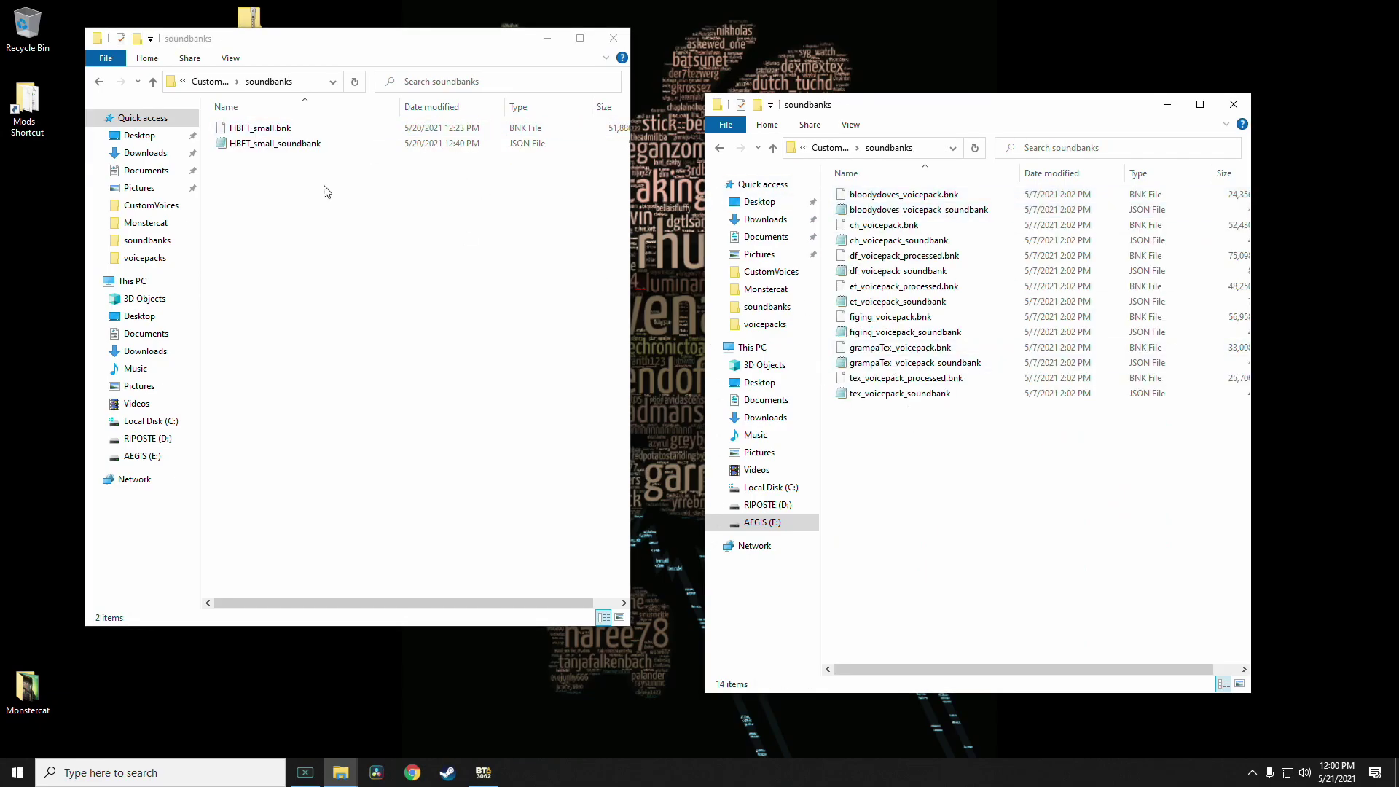
{"action": "left_click_drag", "start_coordinate": [311, 185], "coordinate": [257, 119]}
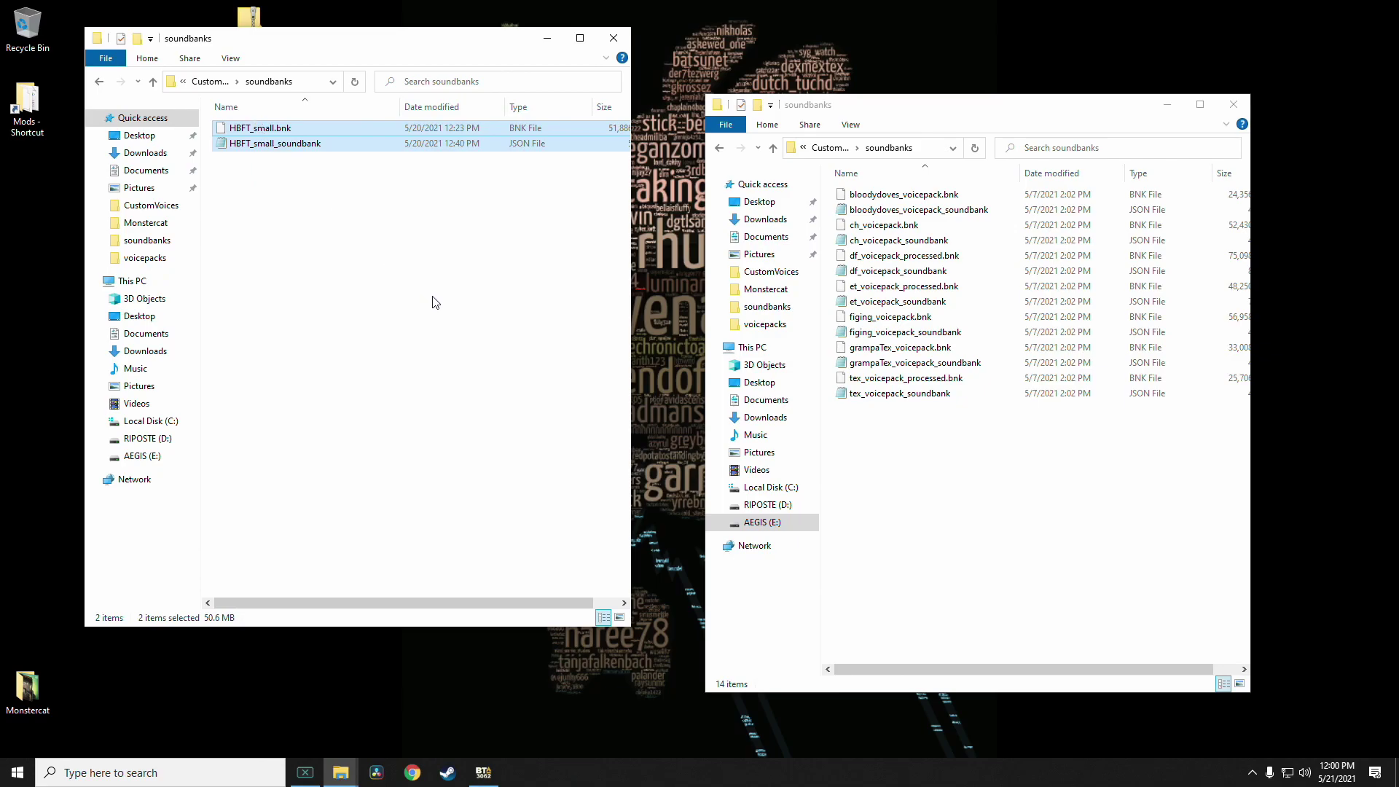
{"action": "right_click", "coordinate": [921, 438]}
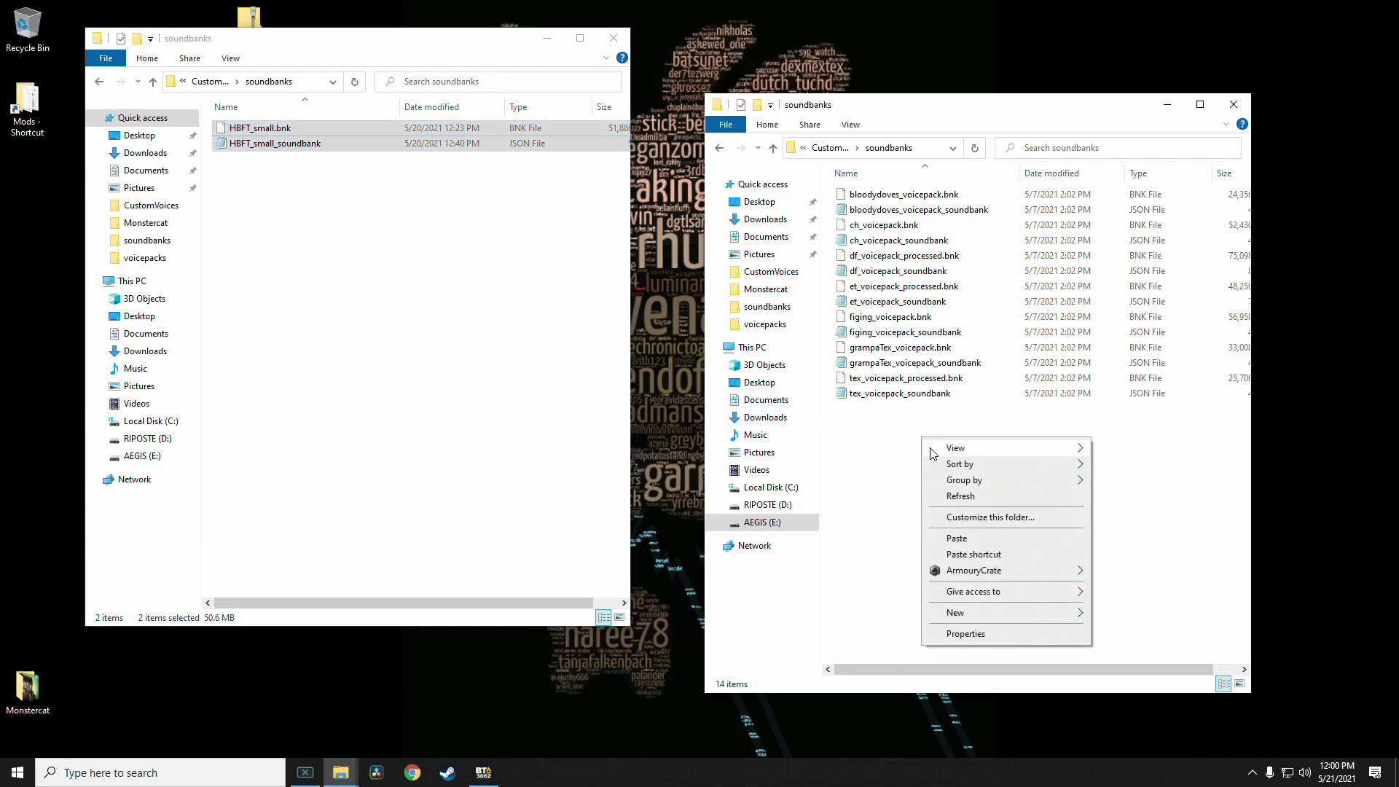
{"action": "left_click", "coordinate": [972, 538]}
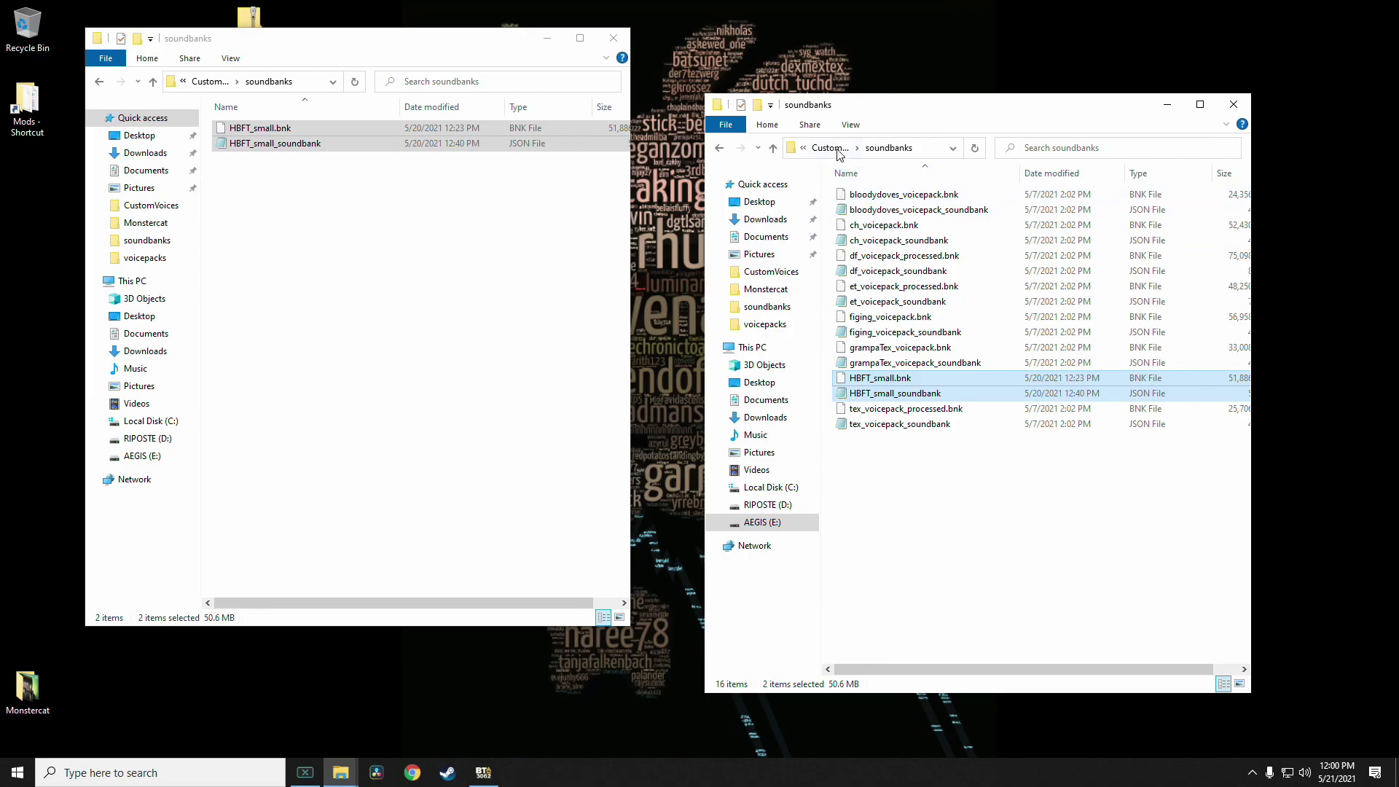
- Copy HBFT_small_voicepack from the extracted voicepacks folder into the game's CustomVoices\voicepacks folder
{"action": "left_click", "coordinate": [830, 148]}
{"action": "left_click", "coordinate": [210, 81]}
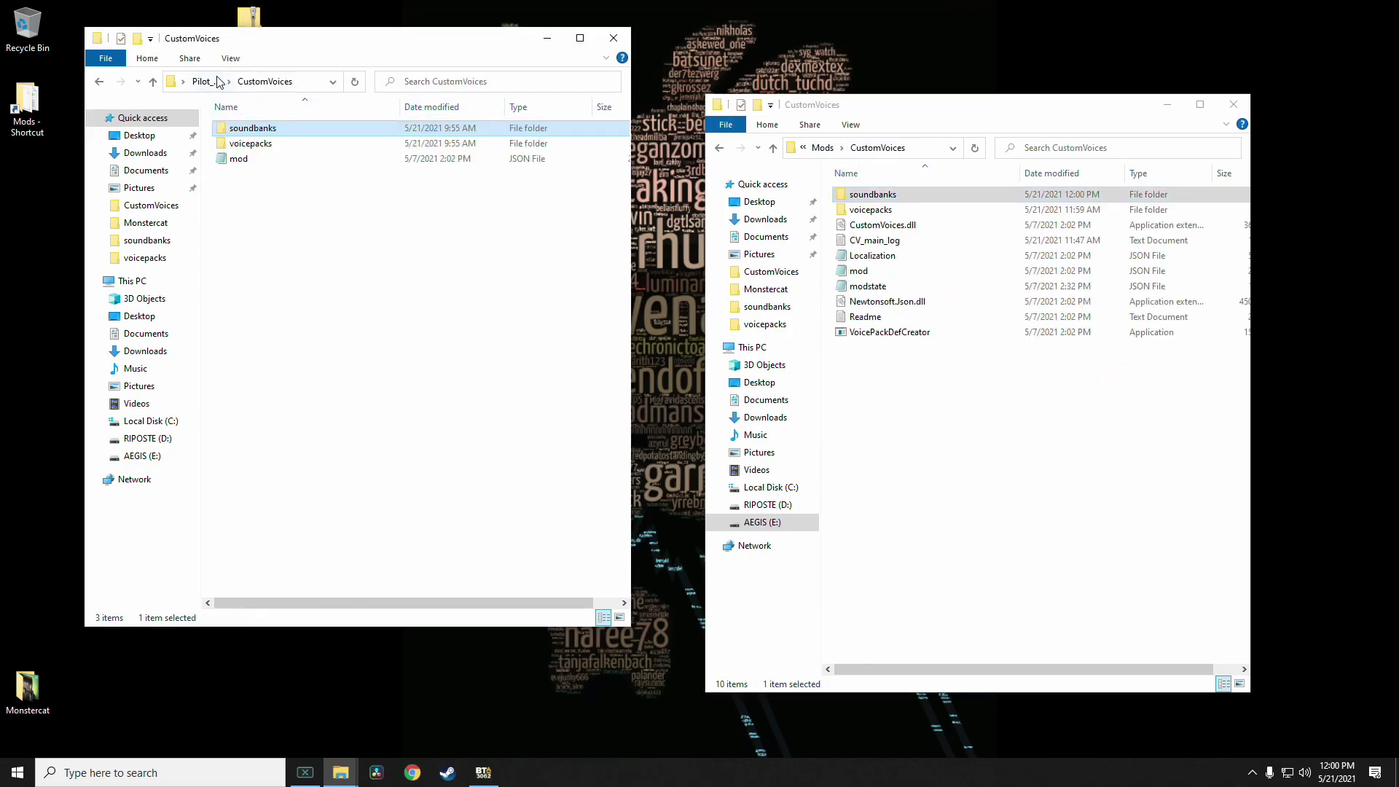
{"action": "double_click", "coordinate": [250, 143]}
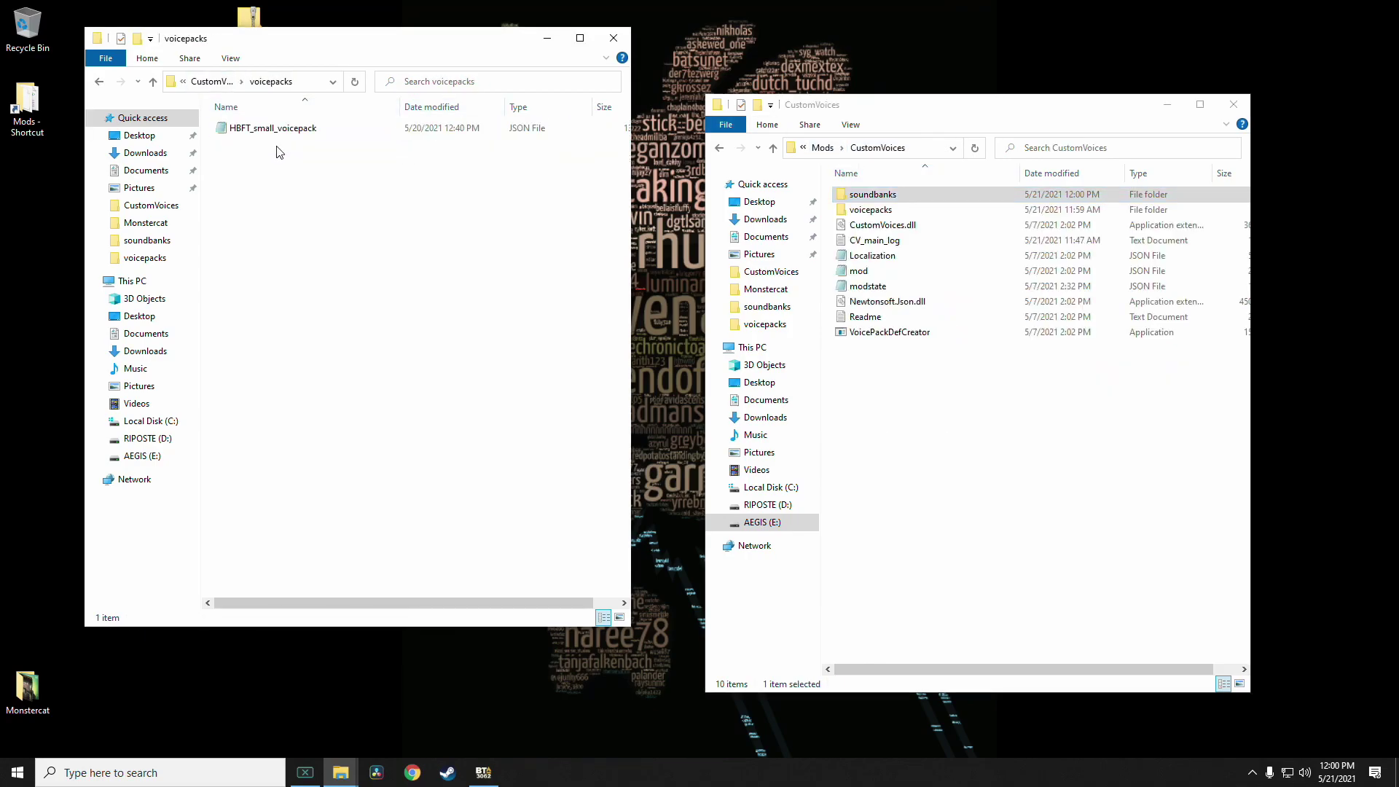
{"action": "double_click", "coordinate": [885, 210]}
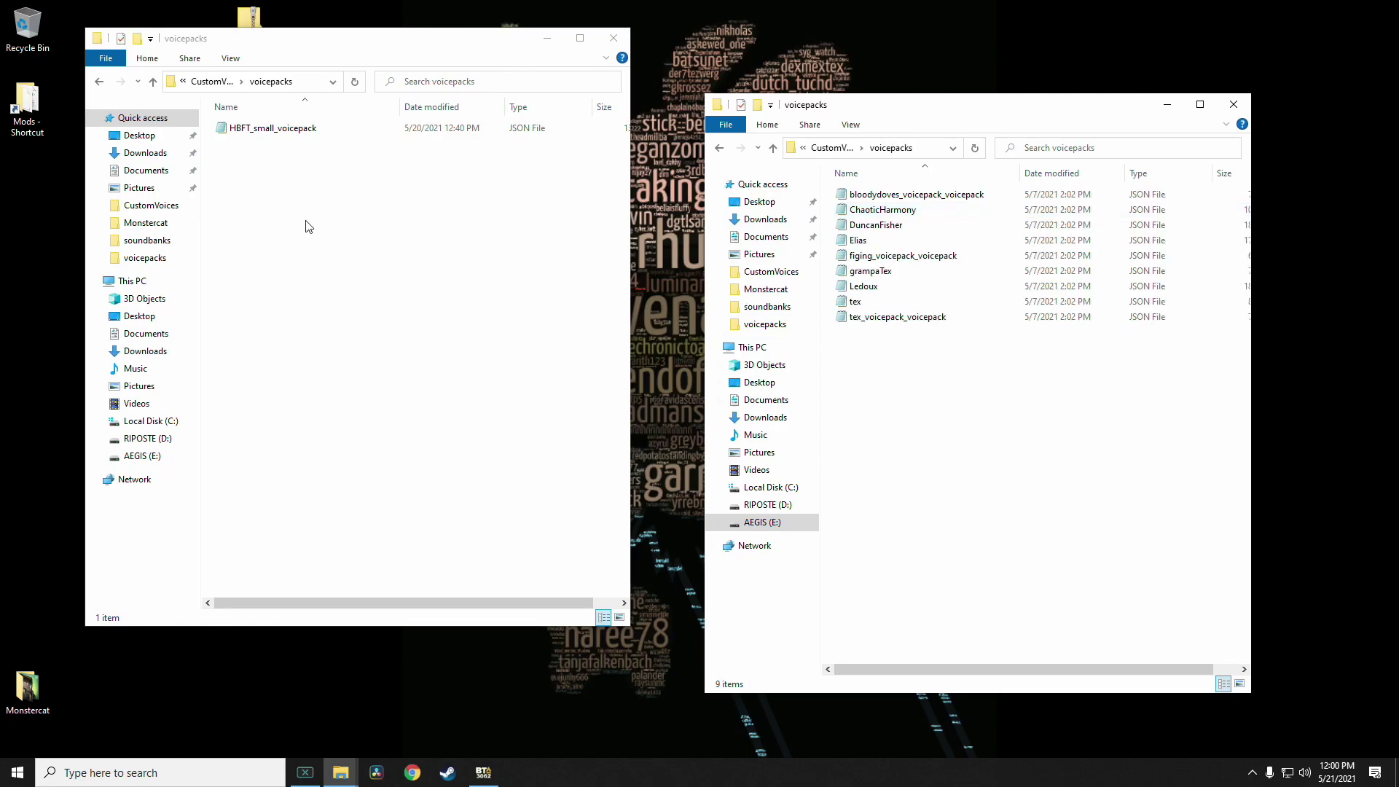
{"action": "left_click_drag", "start_coordinate": [308, 216], "coordinate": [242, 118]}
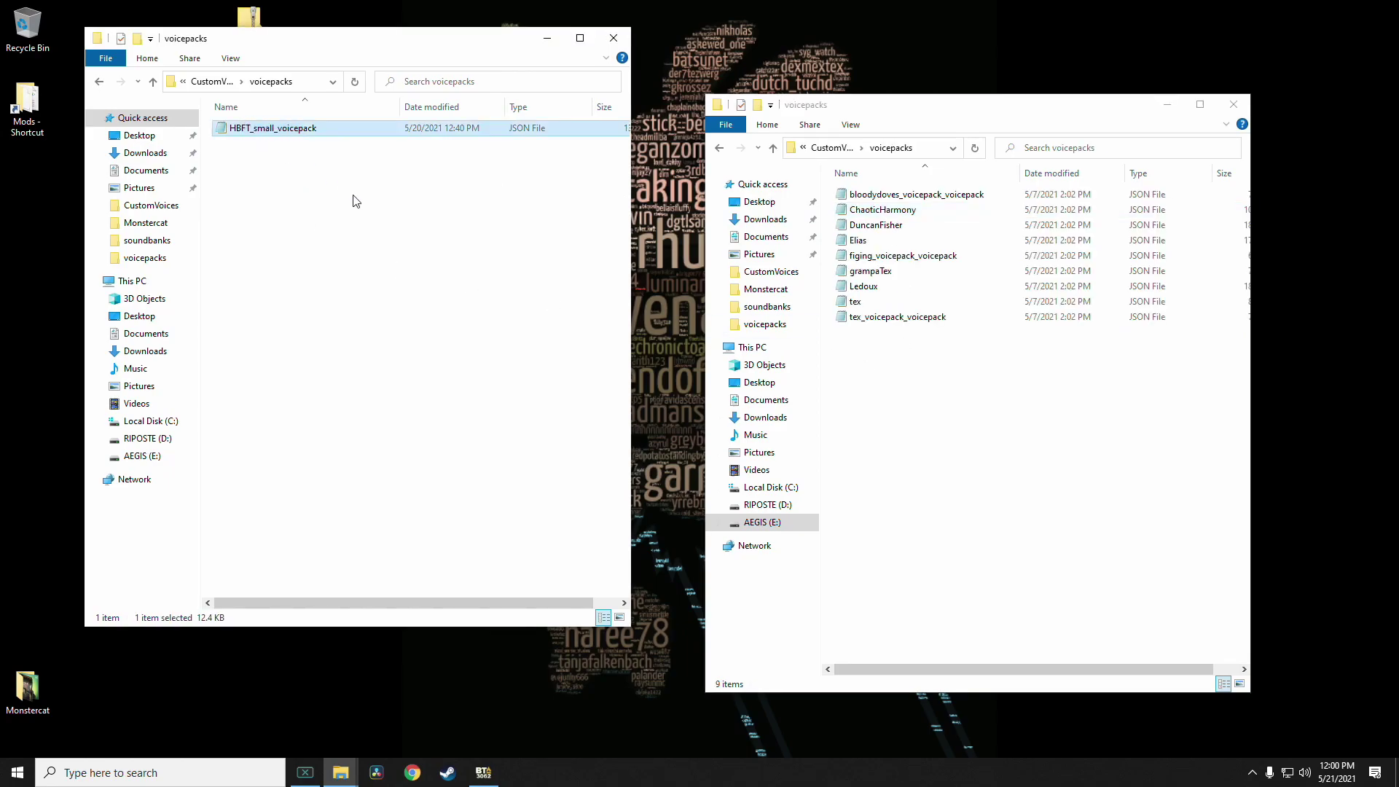
{"action": "right_click", "coordinate": [936, 362]}
{"action": "left_click", "coordinate": [969, 464]}
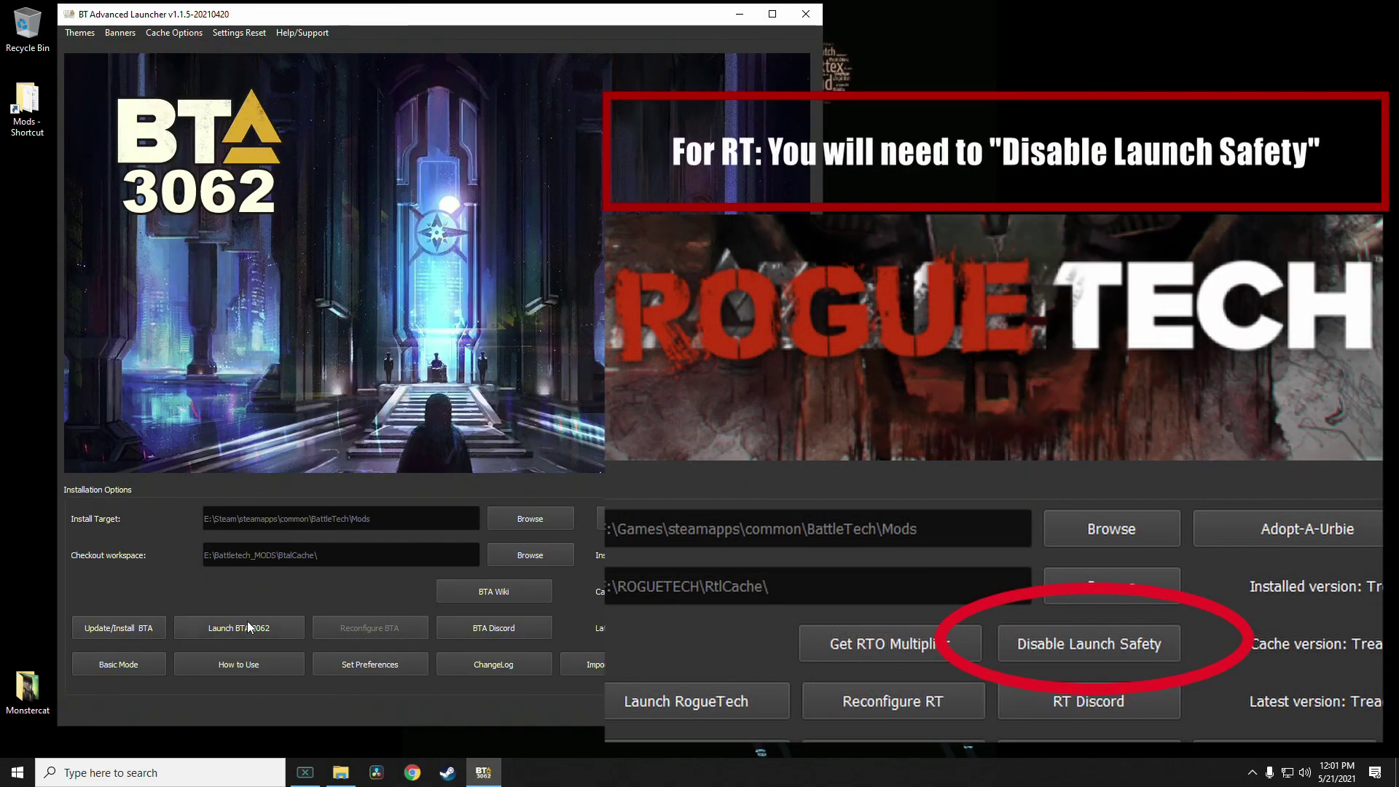
- Launch BTA 3062 from the BT Advanced Launcher and open the customization of pilot HBFT in the barracks
{"action": "left_click", "coordinate": [248, 627]}
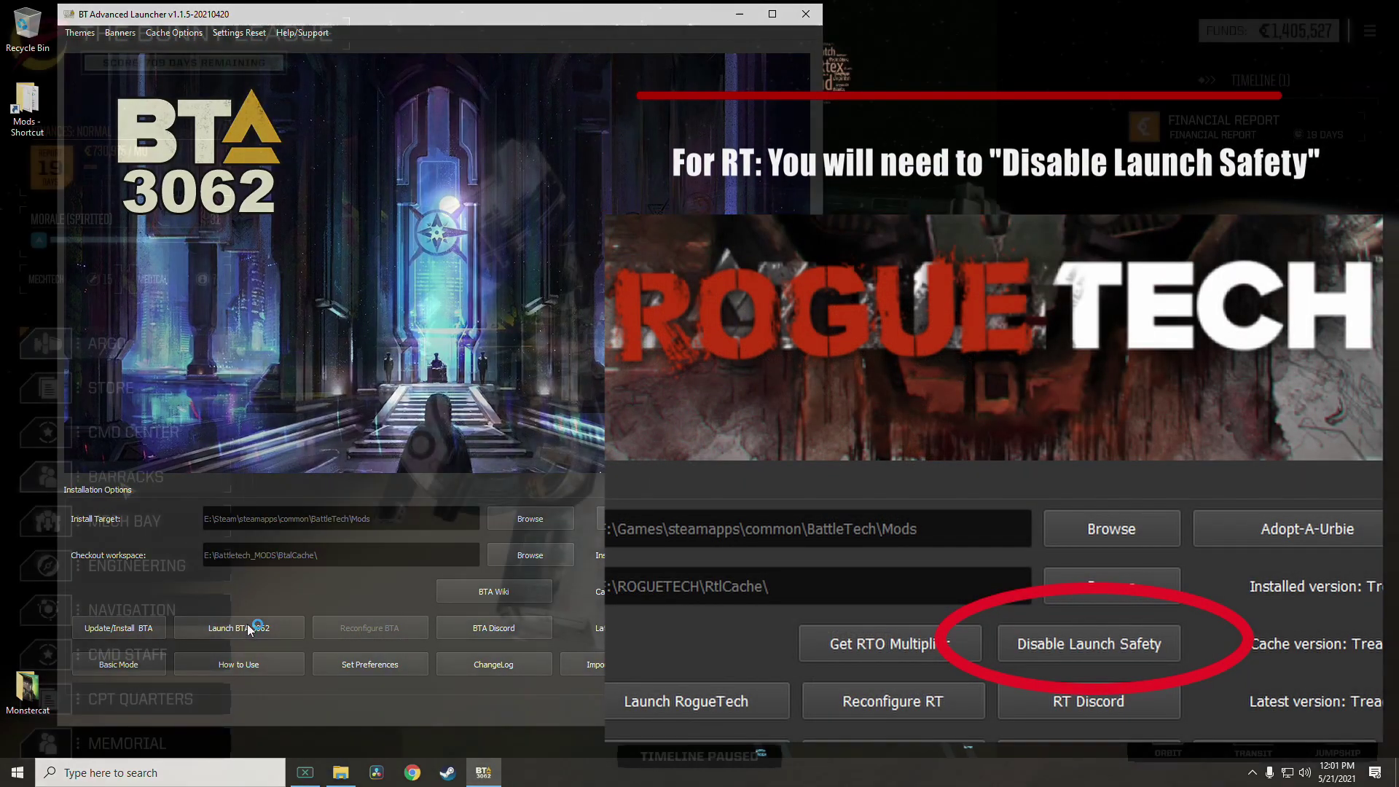
{"action": "left_click", "coordinate": [124, 477]}
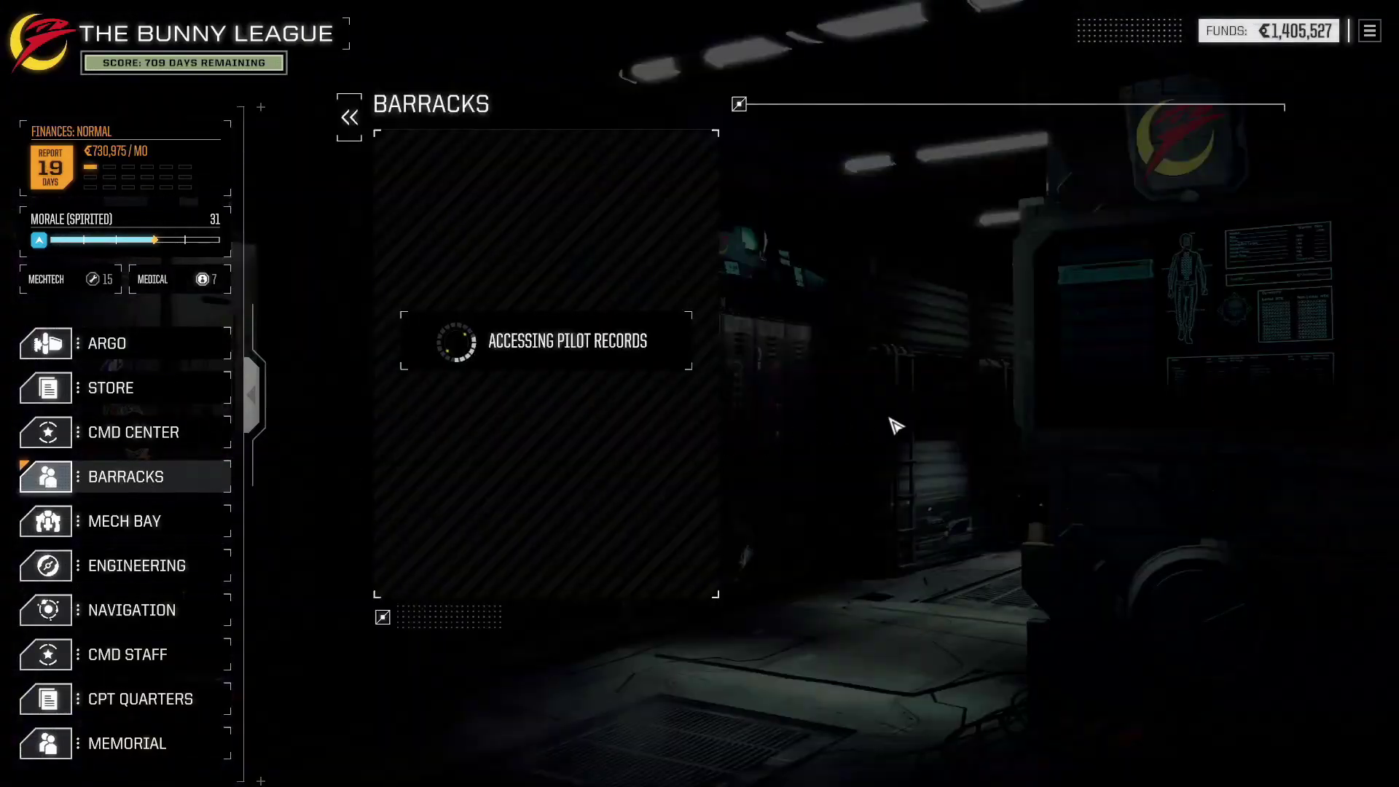
{"action": "scroll", "coordinate": [528, 521], "scroll_direction": "down", "scroll_amount": 3}
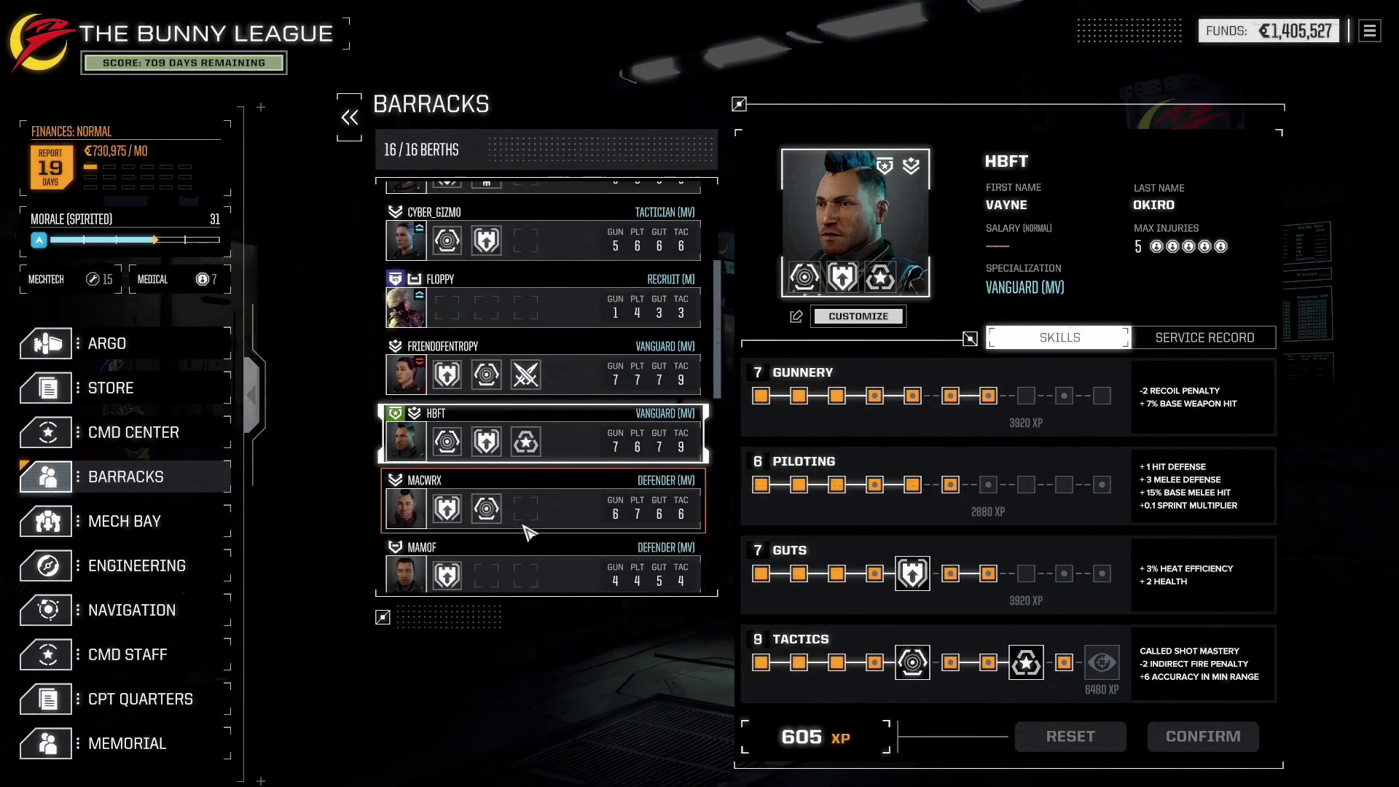
{"action": "scroll", "coordinate": [527, 532], "scroll_direction": "down", "scroll_amount": 1}
{"action": "left_click", "coordinate": [859, 316]}
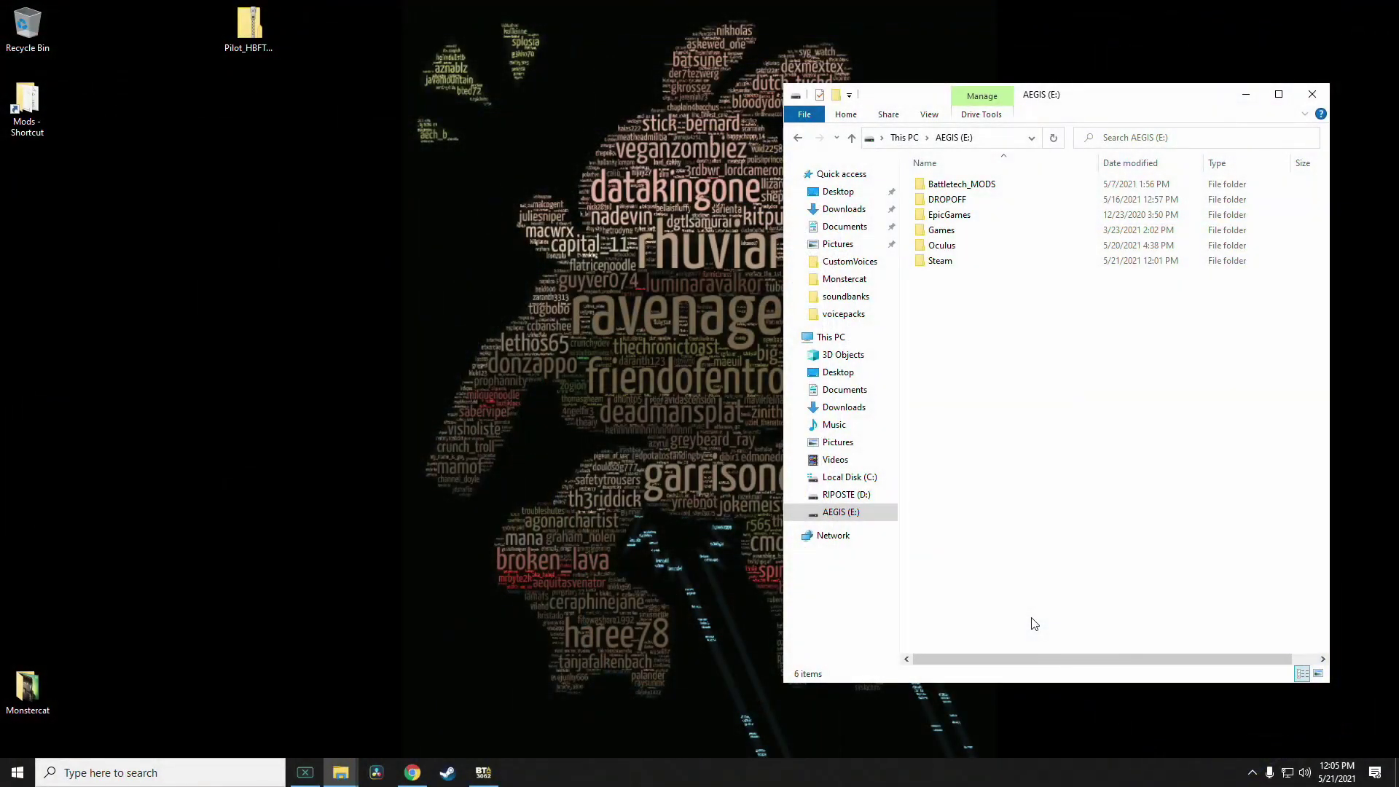
- Extract the Pilot_HBFT_Voicepack archive to the desktop again and open its CustomVoices folder beside the AEGIS (E:) window
{"action": "left_click", "coordinate": [267, 54]}
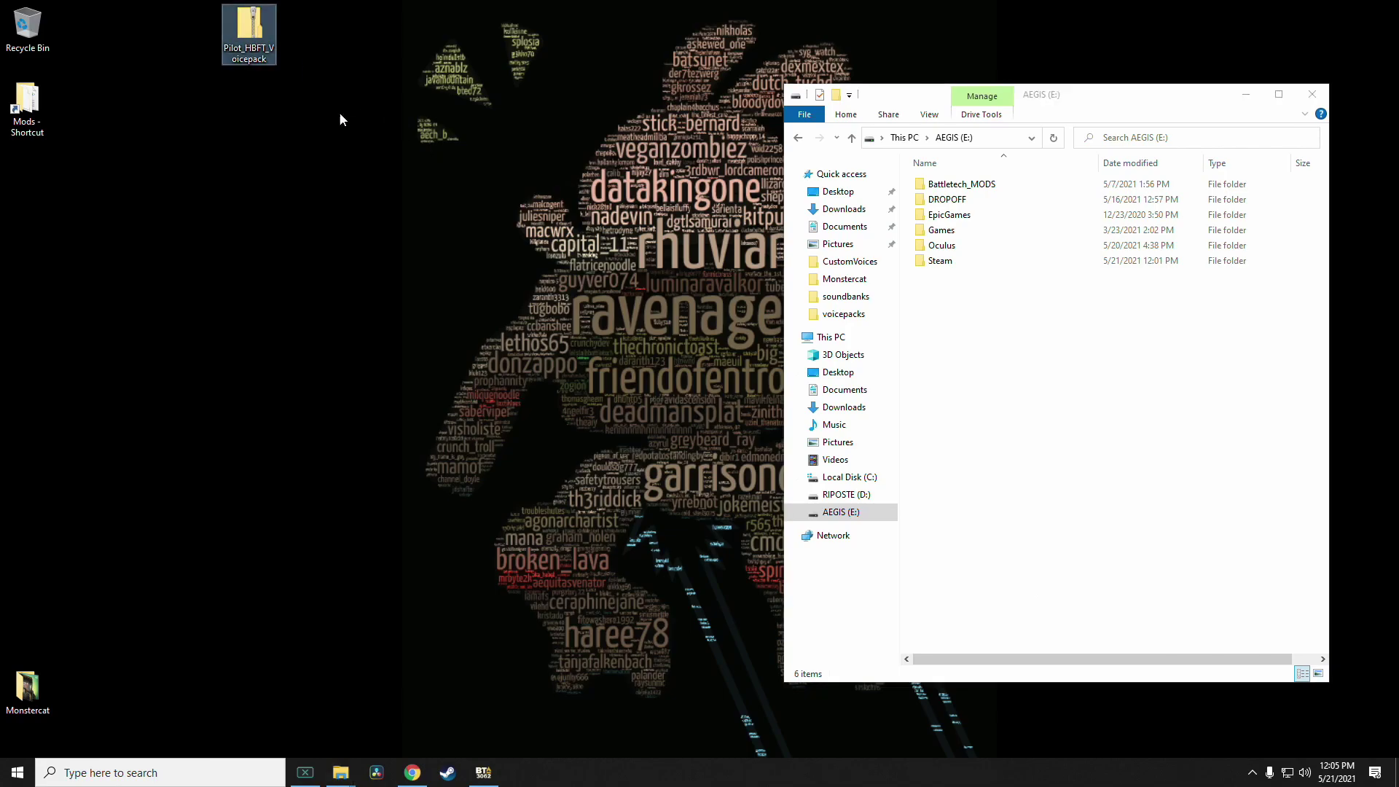
{"action": "right_click", "coordinate": [256, 42]}
{"action": "mouse_move", "coordinate": [333, 109]}
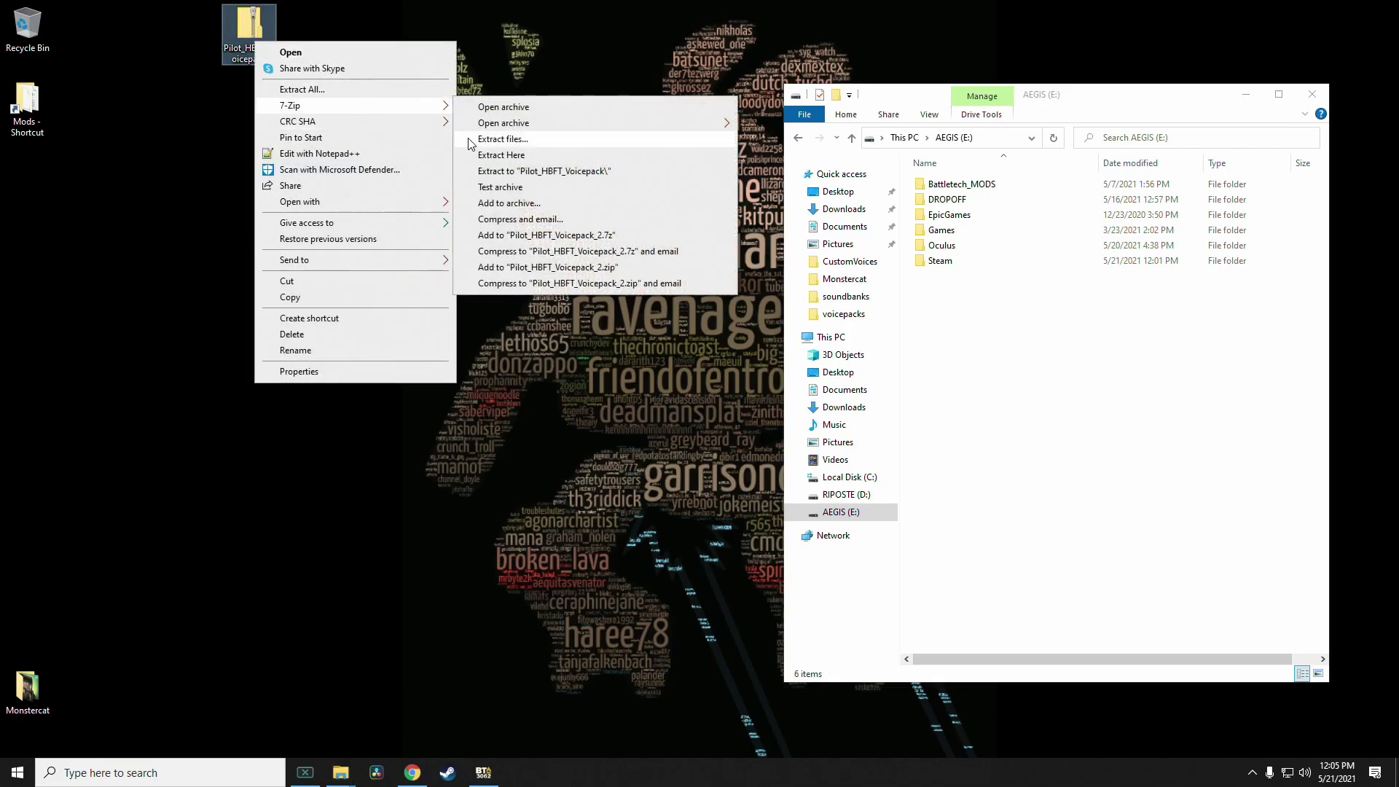
{"action": "left_click", "coordinate": [505, 156]}
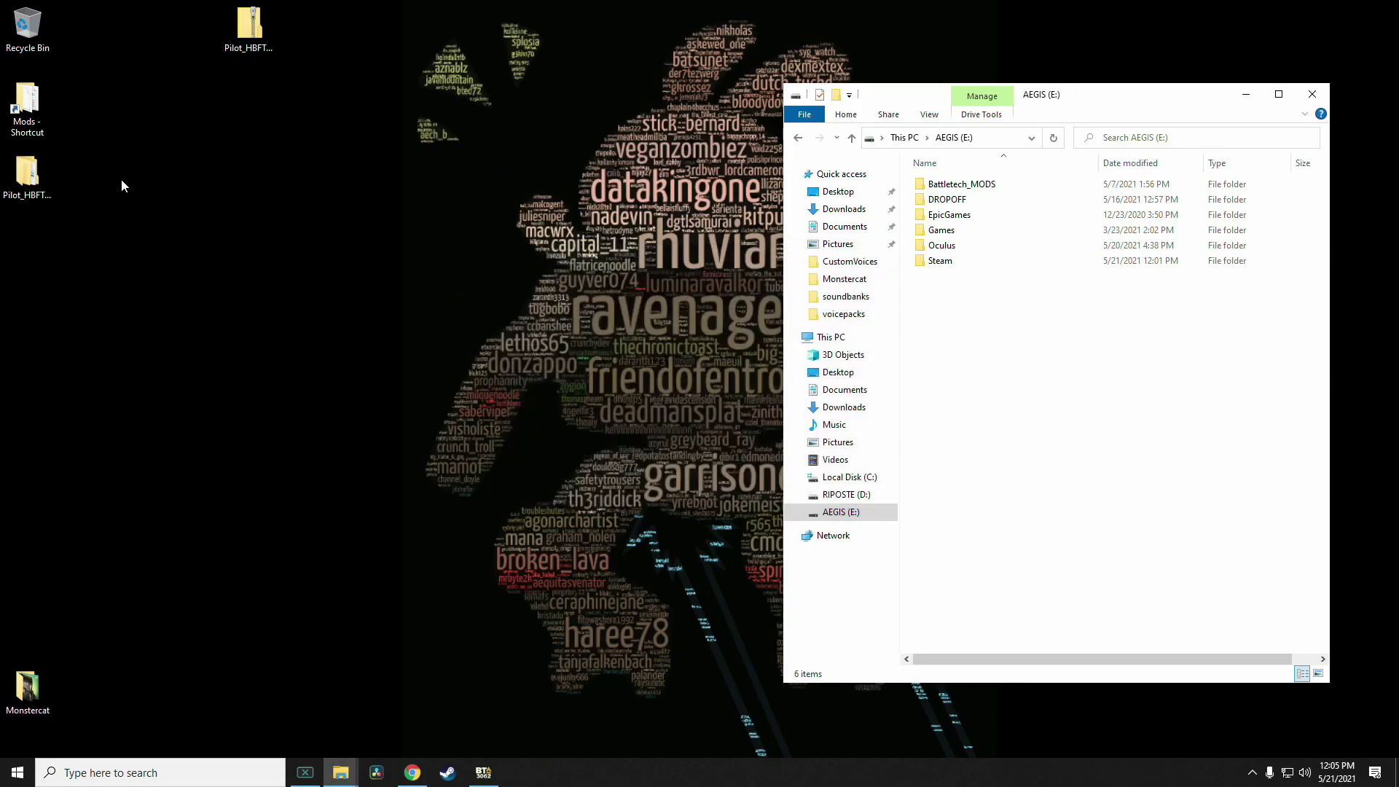
{"action": "left_click_drag", "start_coordinate": [27, 172], "coordinate": [251, 98]}
{"action": "double_click", "coordinate": [253, 95]}
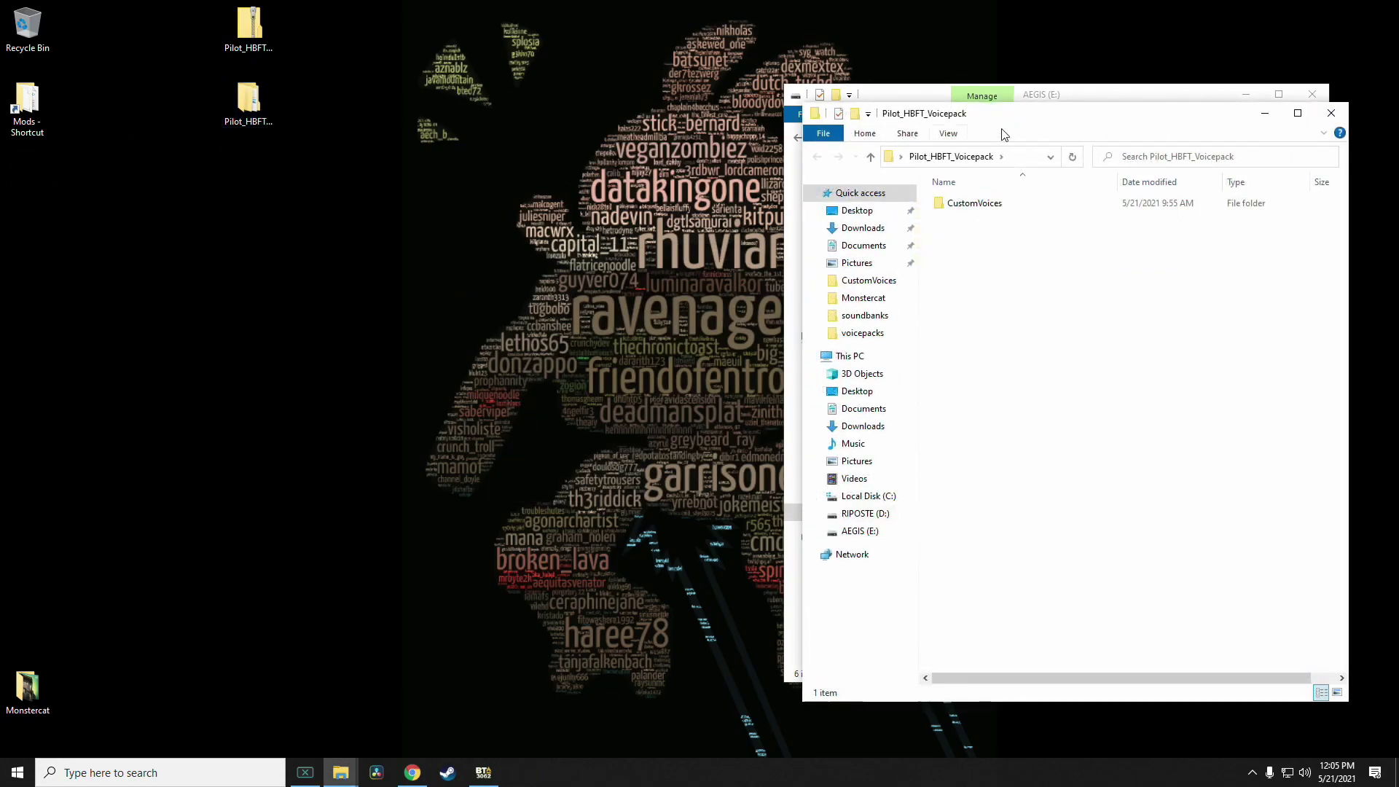
{"action": "left_click_drag", "start_coordinate": [1025, 123], "coordinate": [320, 61]}
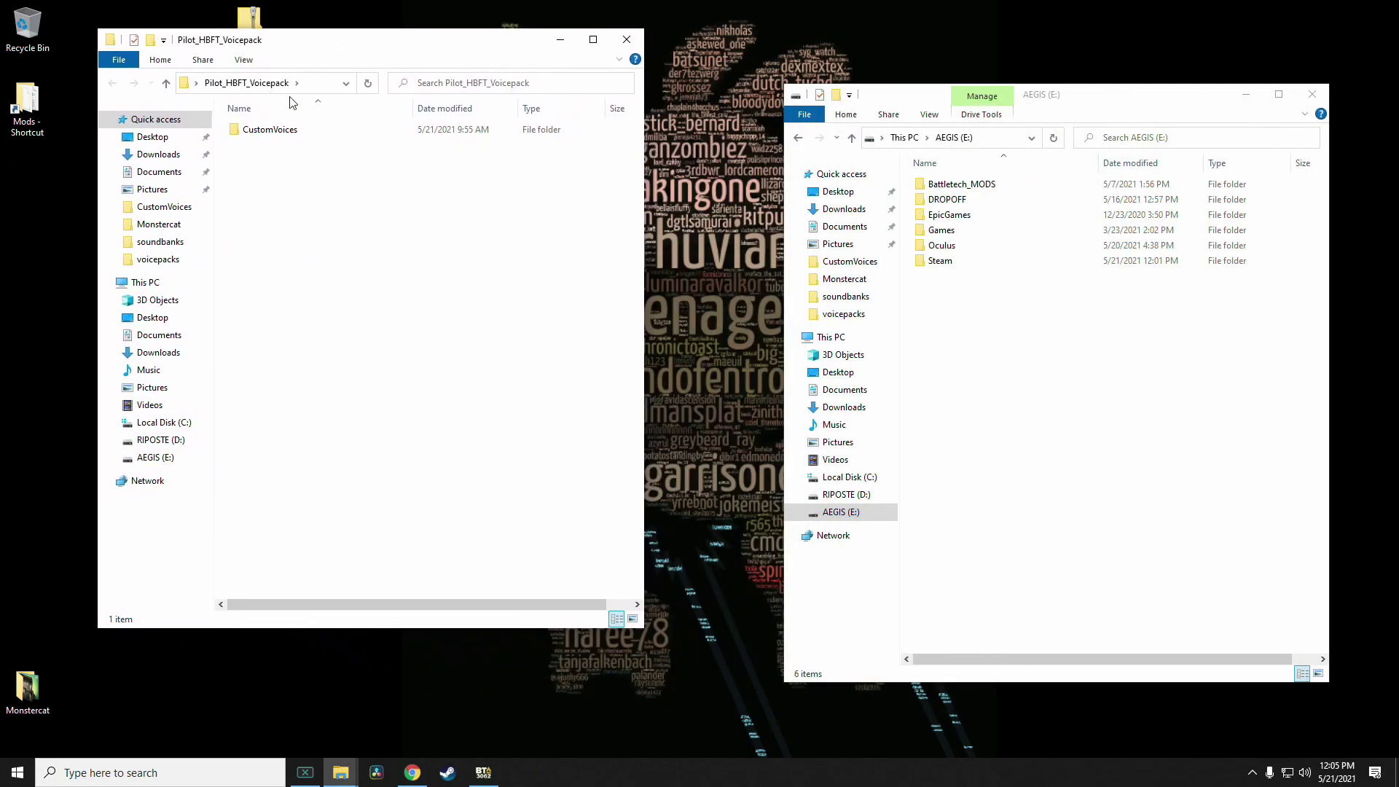
{"action": "double_click", "coordinate": [269, 129]}
- Switch to Chrome and download the zipped source code of CustomBundle version 0.3.12 from its GitHub releases page
{"action": "key", "text": "alt+Tab"}
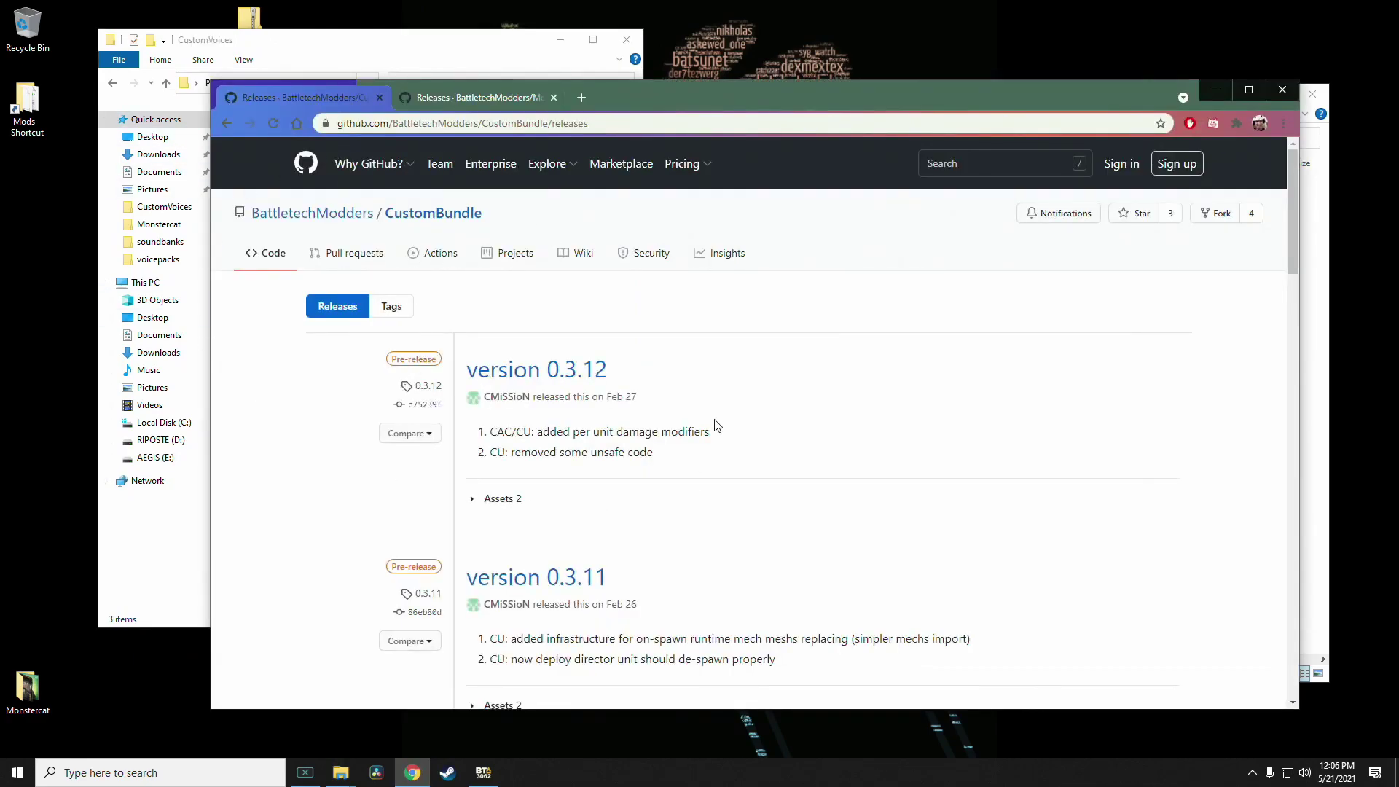
{"action": "left_click", "coordinate": [488, 502]}
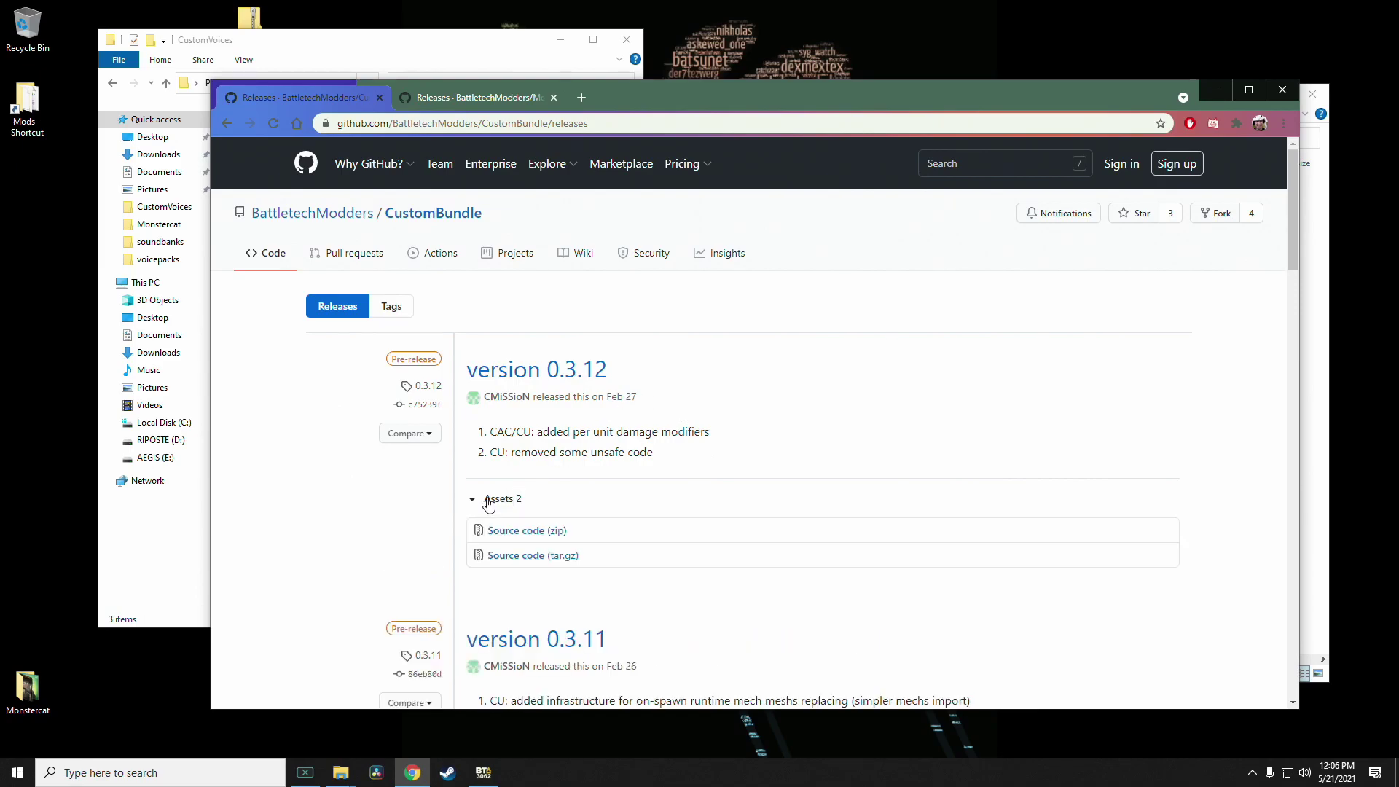
{"action": "left_click", "coordinate": [528, 538]}
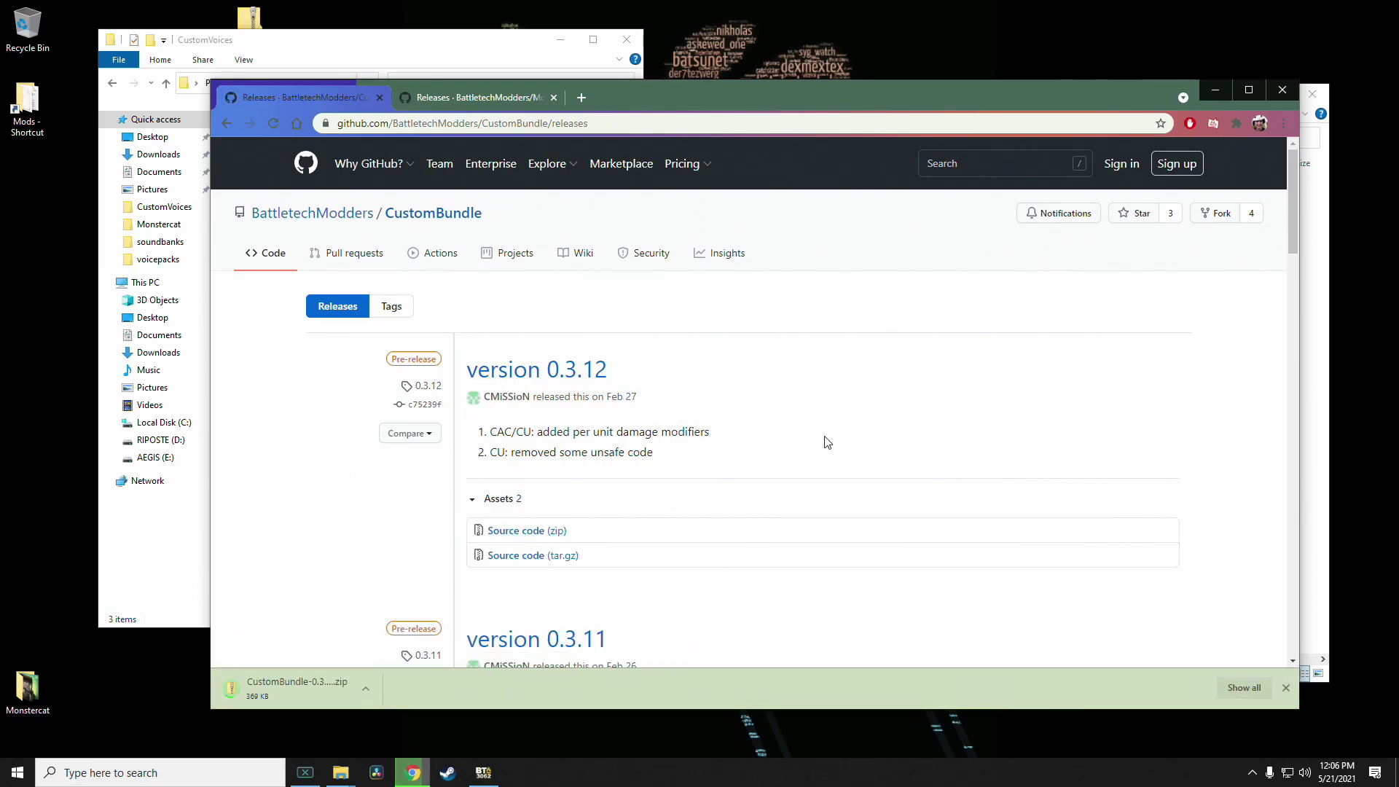
- Download ModTek.zip of release v0.8.0.0 from the ModTek GitHub releases page
{"action": "left_click", "coordinate": [495, 100]}
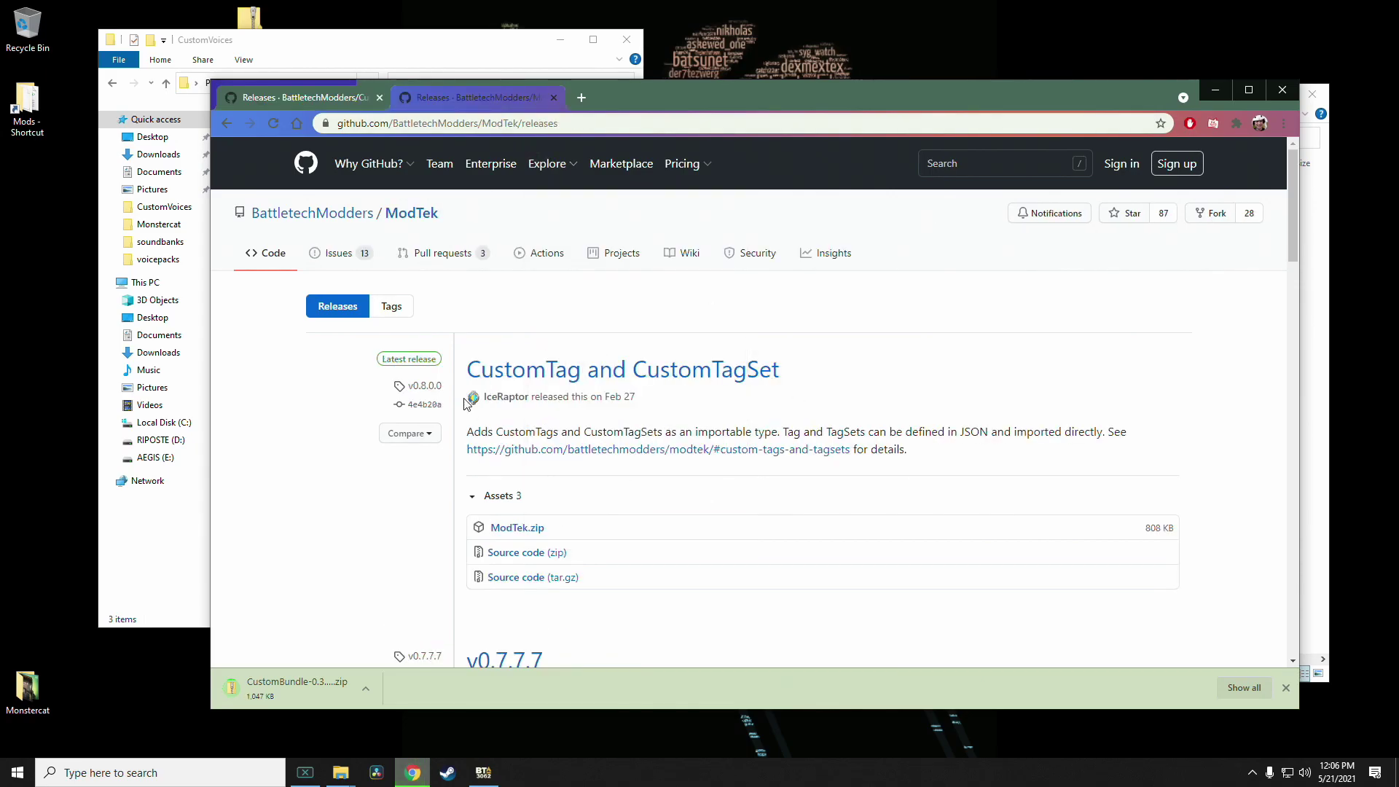
{"action": "left_click", "coordinate": [528, 532]}
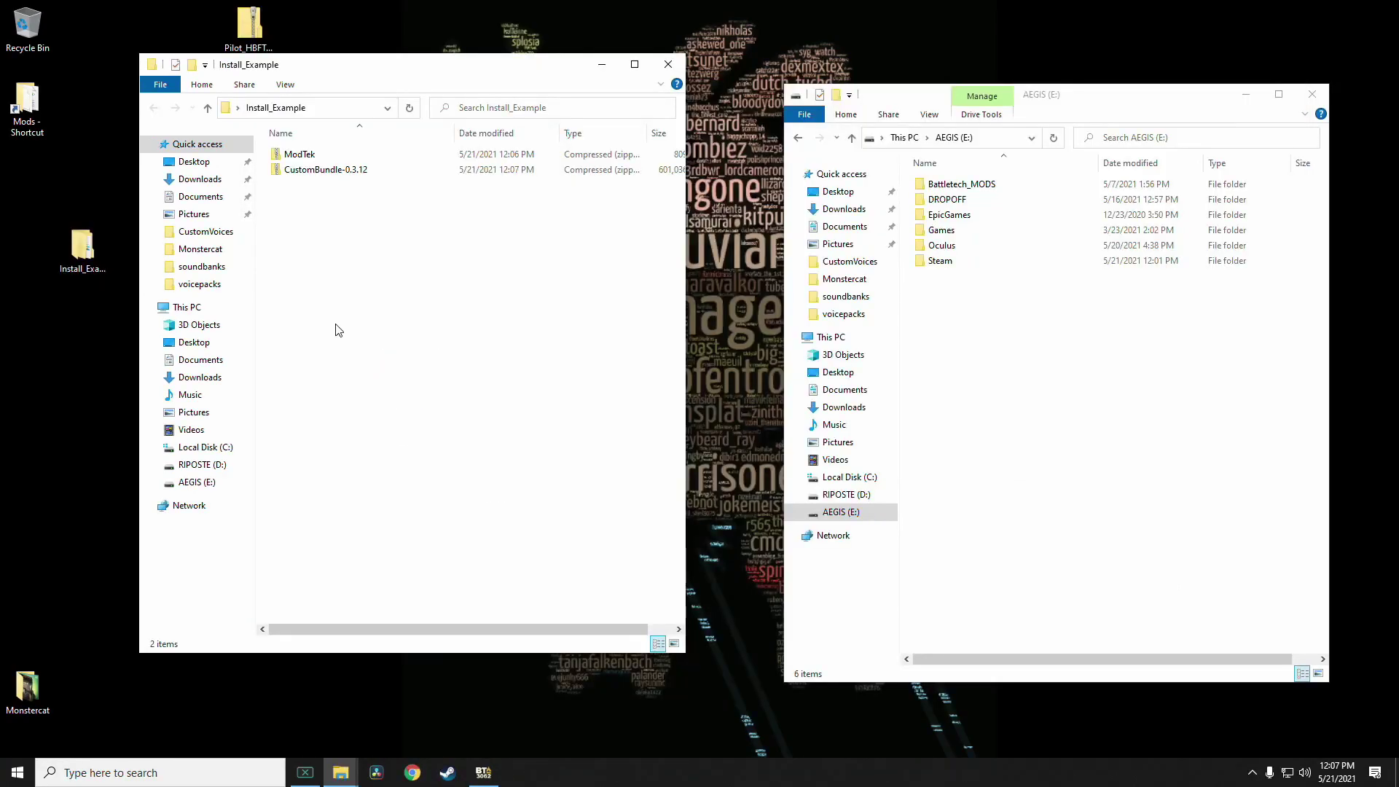
- Extract the ModTek and CustomBundle-0.3.12 archives in place inside the Install_Example folder using 7-Zip
{"action": "right_click", "coordinate": [303, 156]}
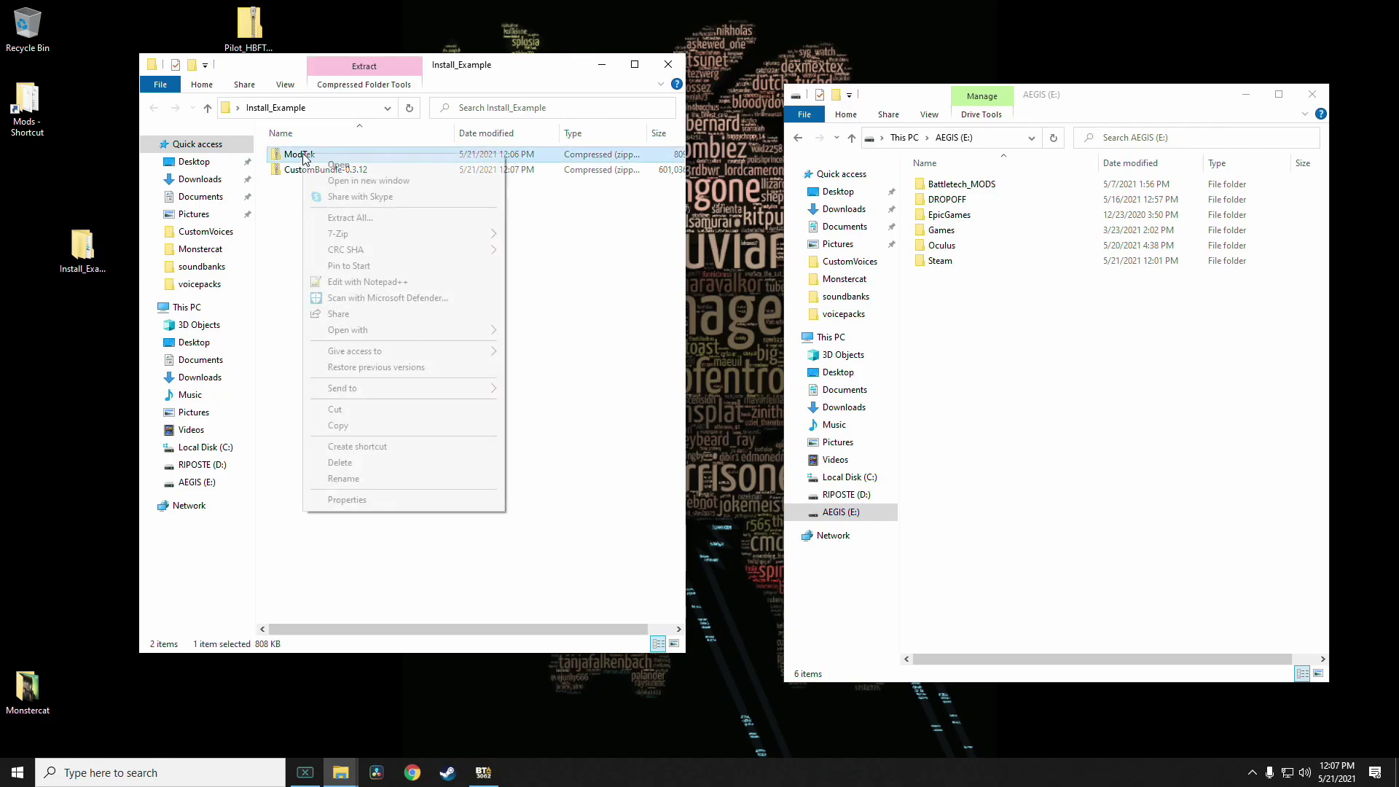
{"action": "mouse_move", "coordinate": [375, 237]}
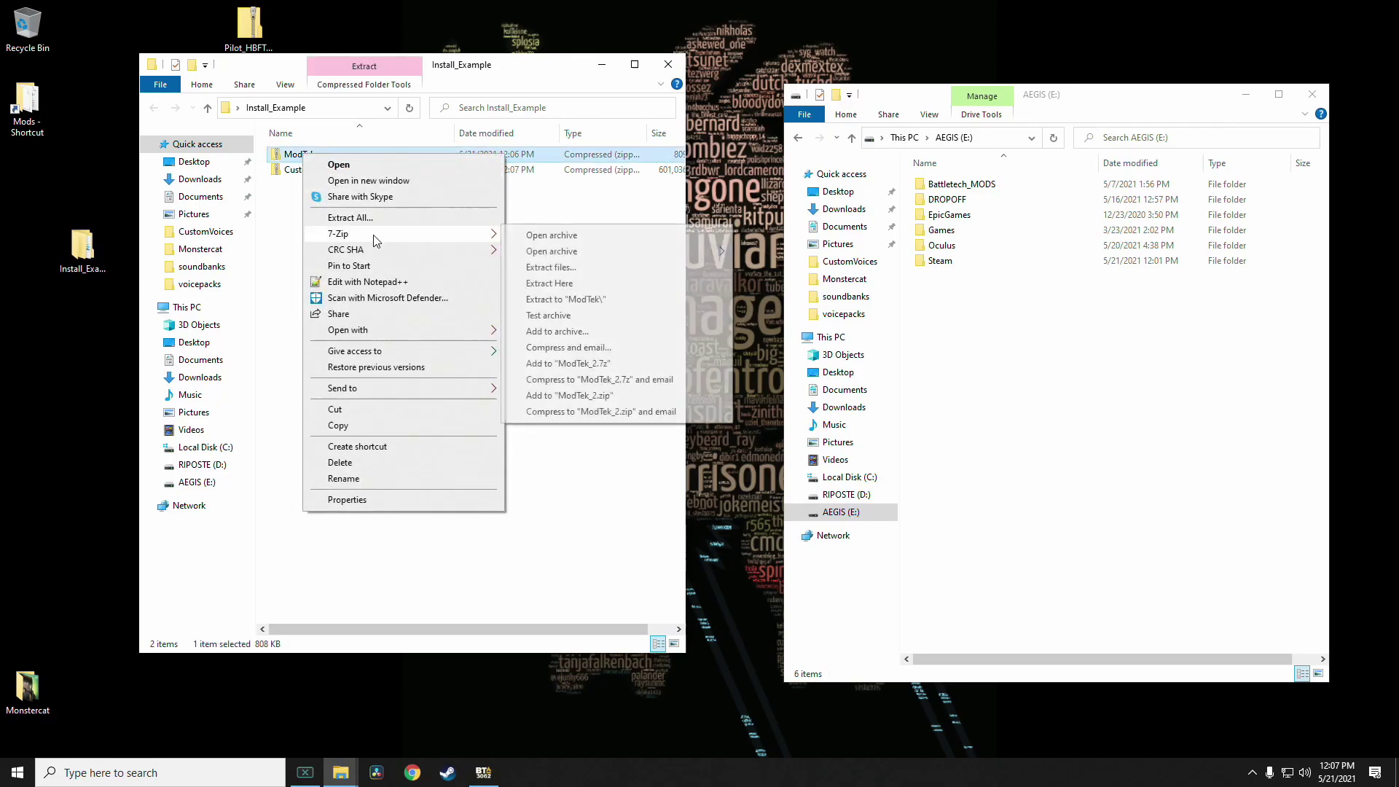
{"action": "left_click", "coordinate": [557, 286]}
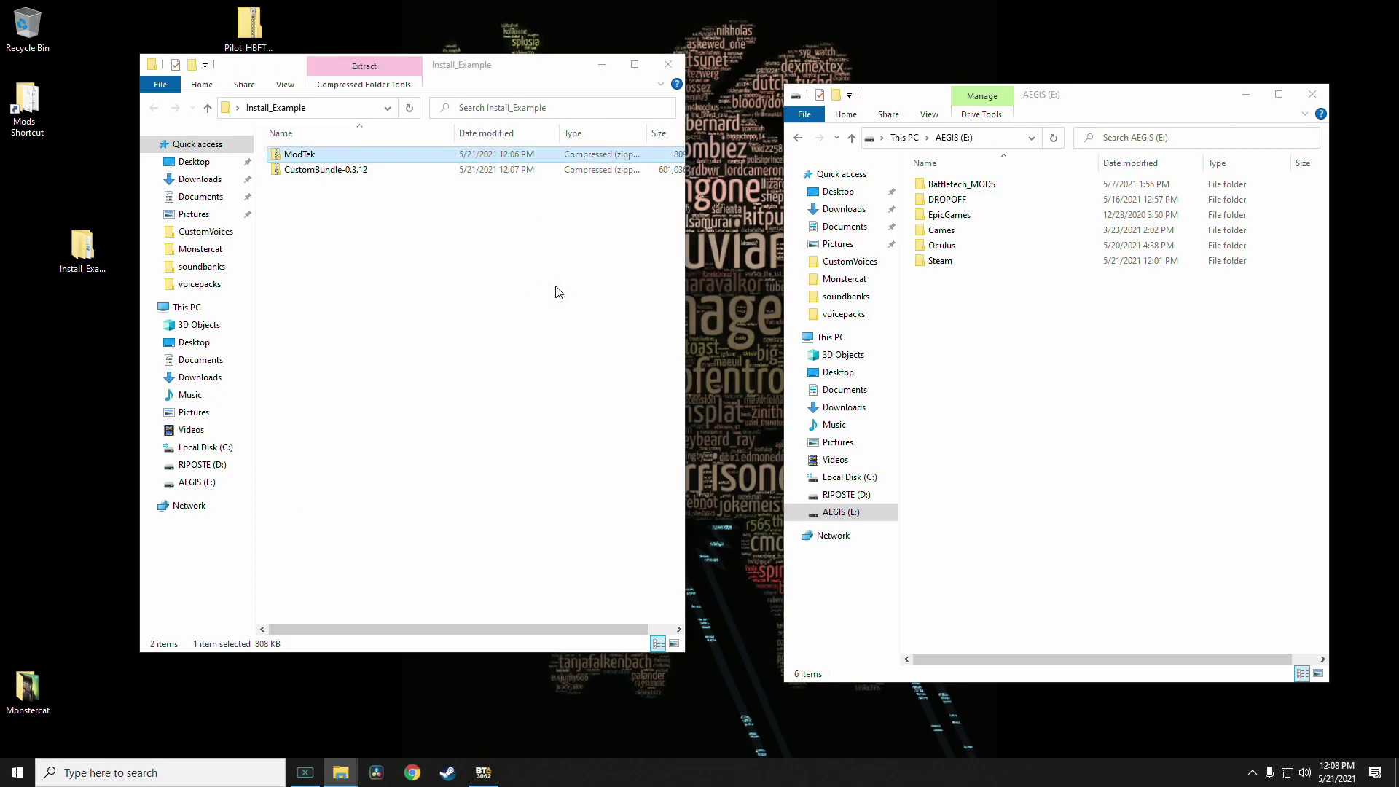
{"action": "right_click", "coordinate": [327, 175]}
{"action": "mouse_move", "coordinate": [364, 250]}
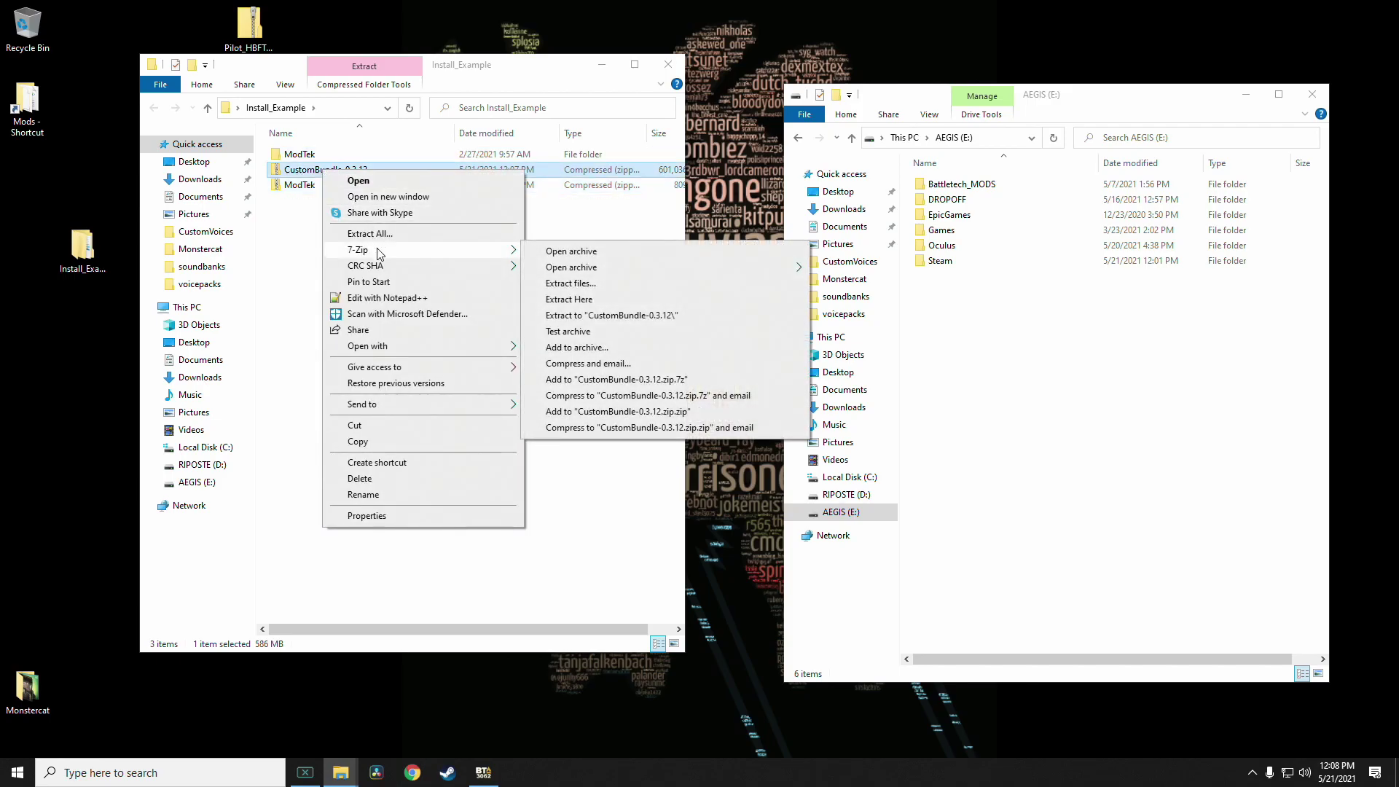
{"action": "left_click", "coordinate": [572, 300]}
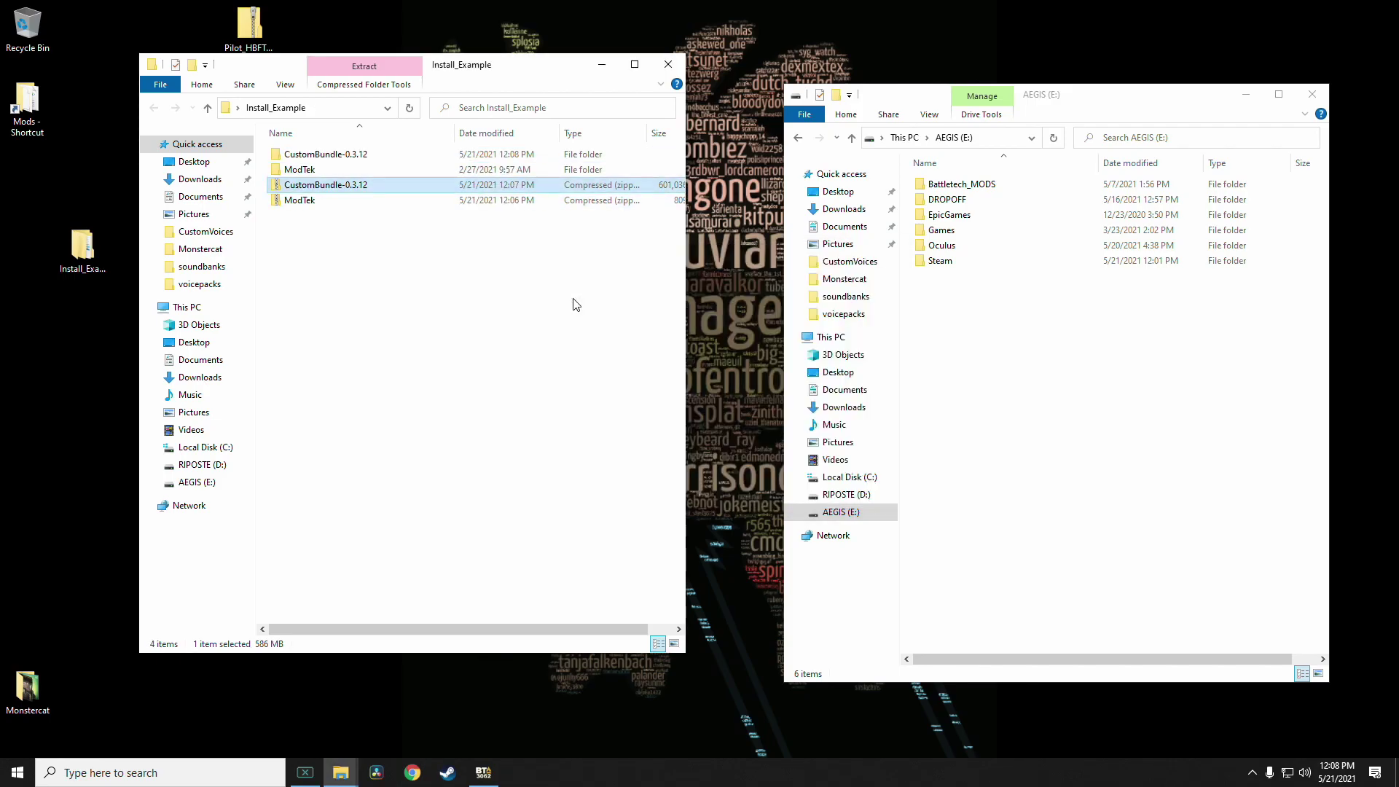
- Open the game's installation folder Steam\steamapps\common\BATTLETECH in the AEGIS (E:) window
{"action": "left_click", "coordinate": [946, 282]}
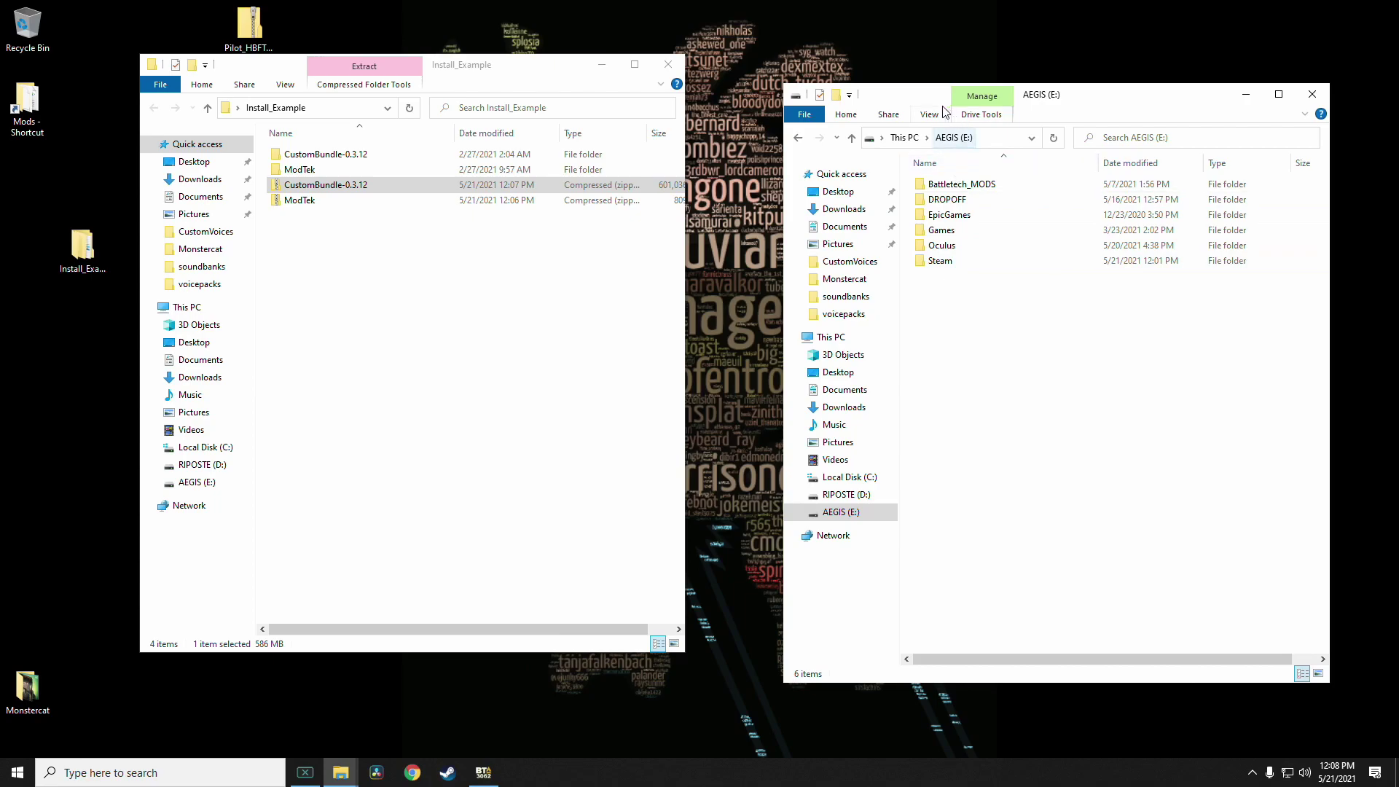
{"action": "left_click", "coordinate": [942, 263]}
{"action": "double_click", "coordinate": [995, 265]}
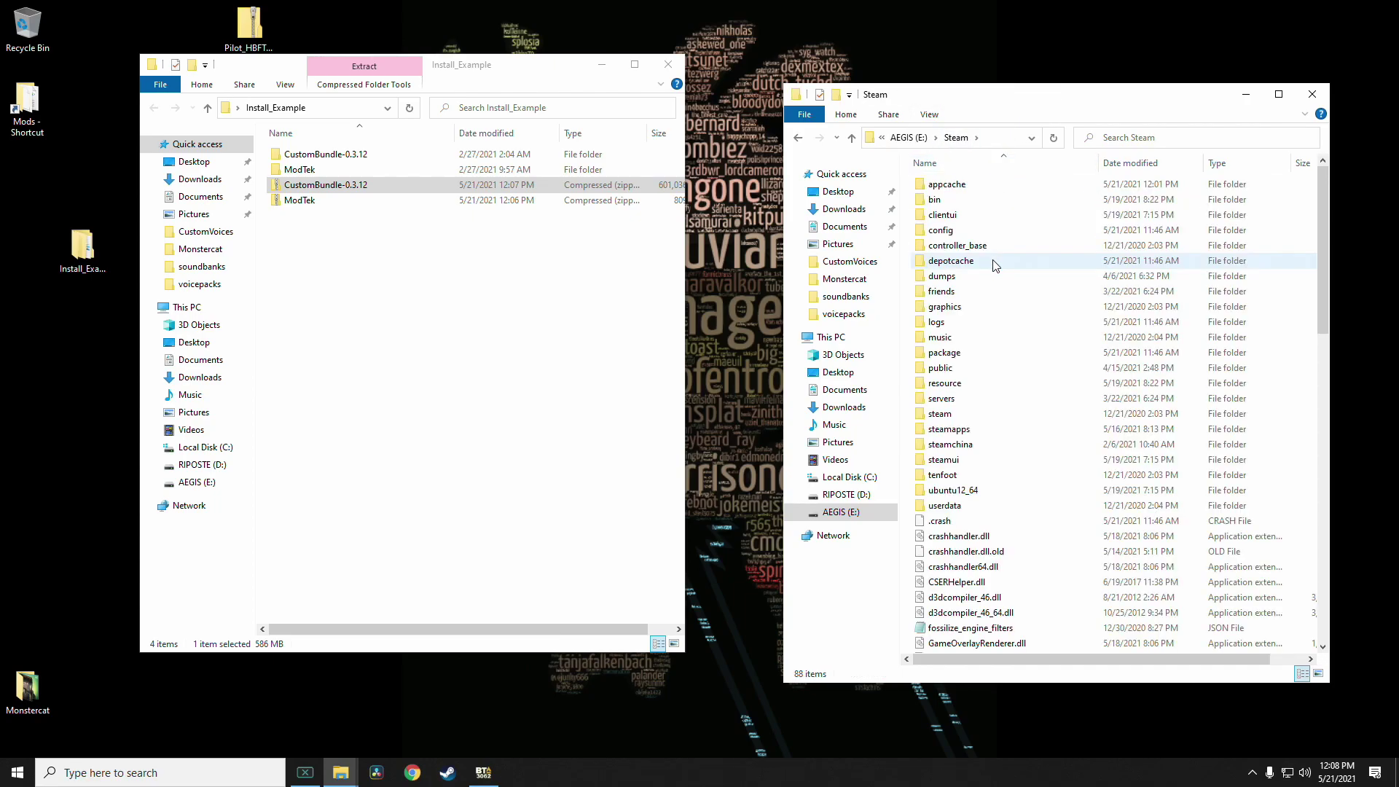
{"action": "left_click", "coordinate": [991, 433]}
{"action": "double_click", "coordinate": [992, 433]}
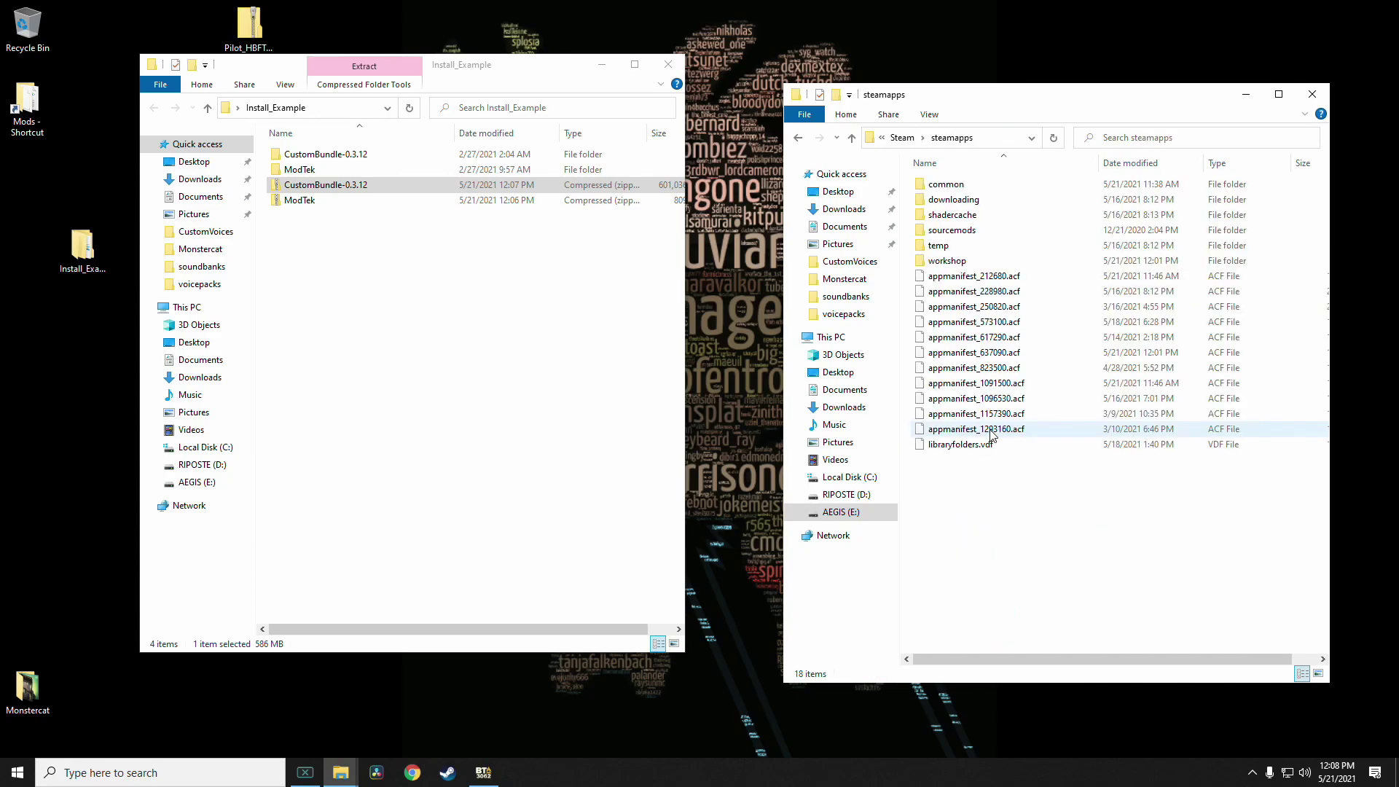
{"action": "left_click", "coordinate": [984, 188]}
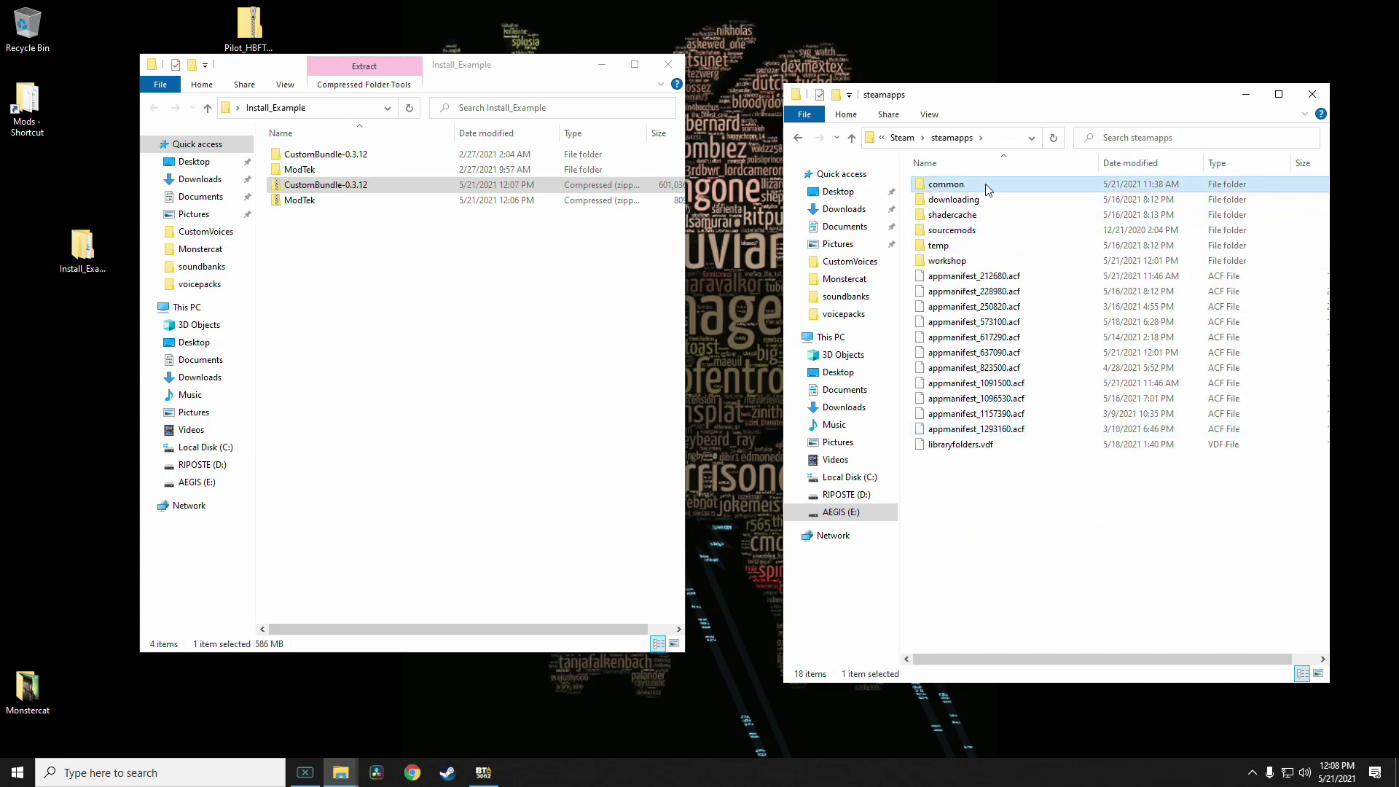
{"action": "double_click", "coordinate": [988, 188]}
{"action": "left_click", "coordinate": [993, 202]}
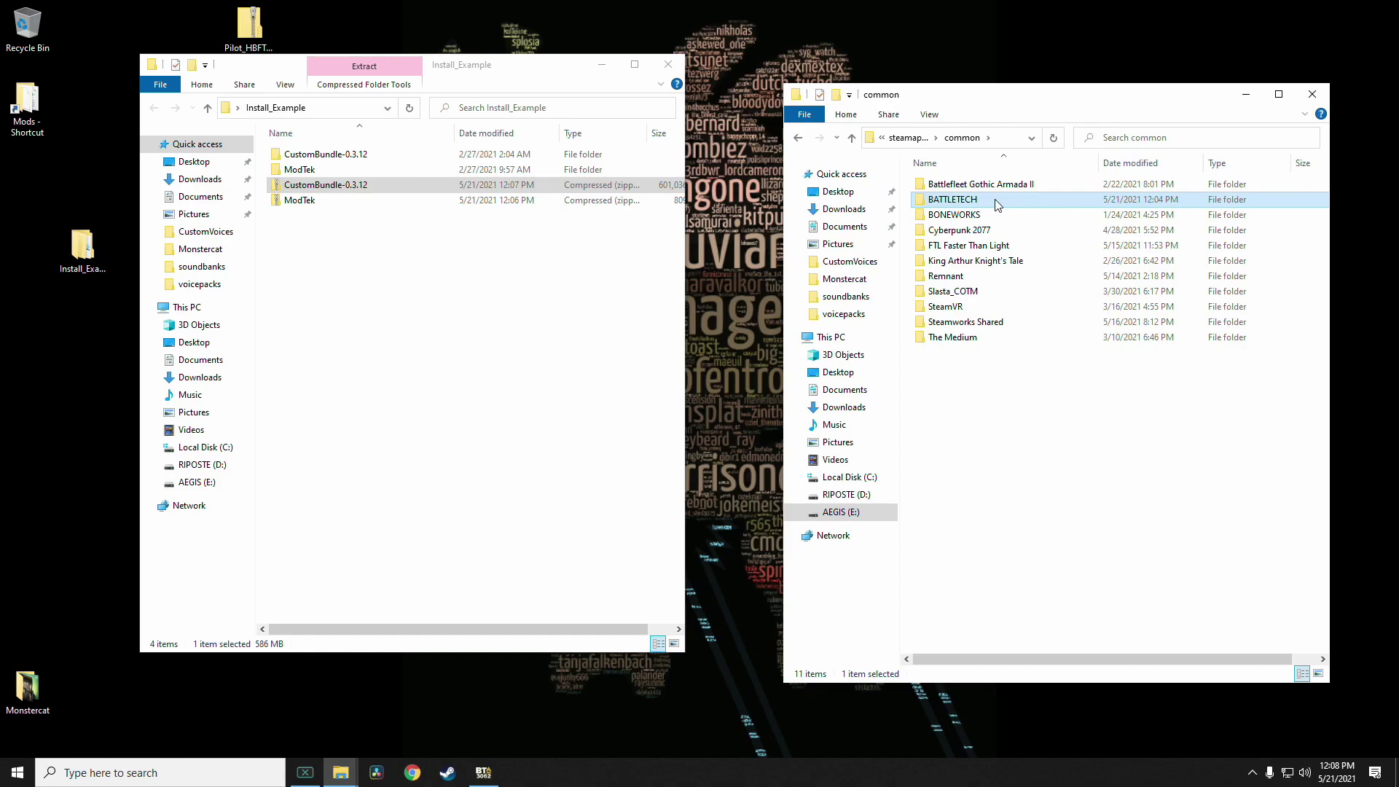
{"action": "double_click", "coordinate": [997, 206]}
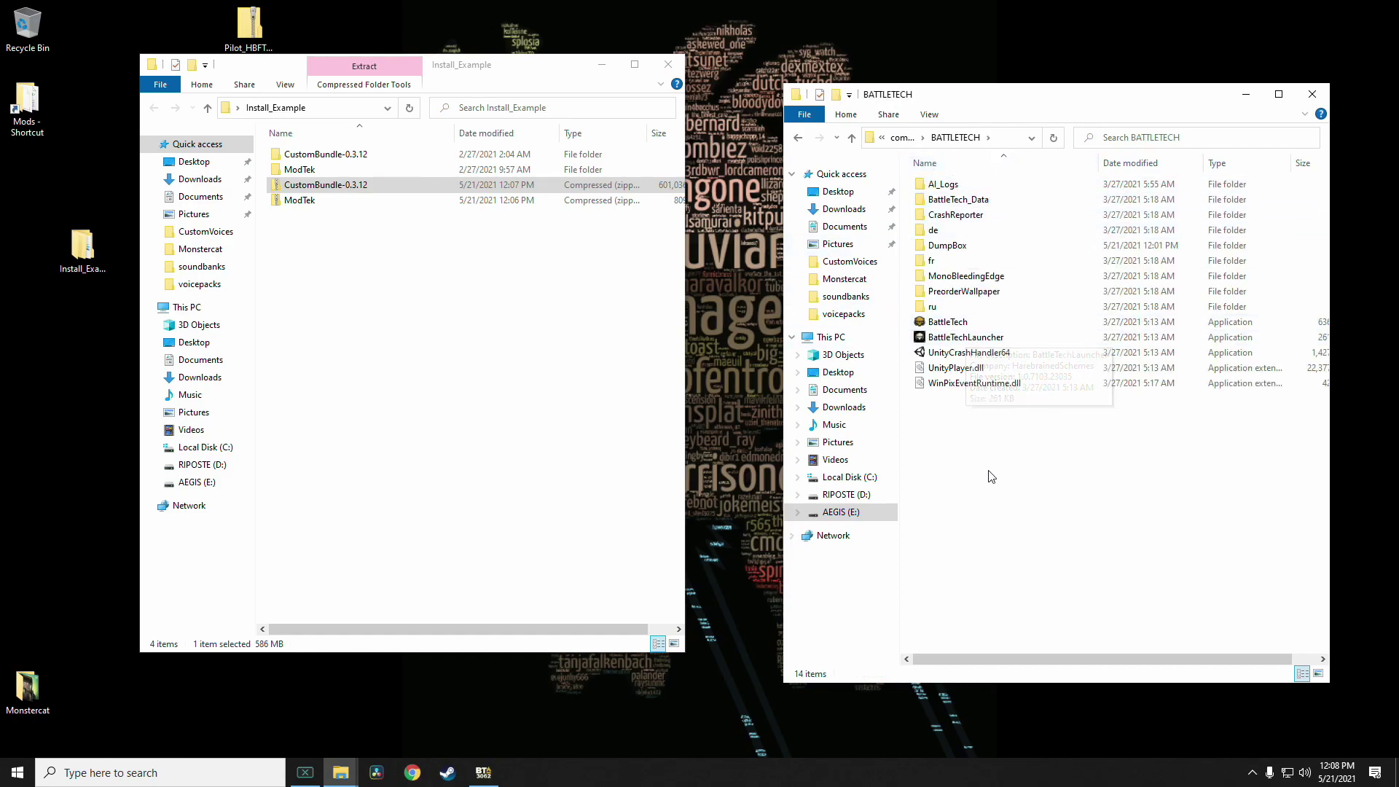
- Create a folder named Mods in the BATTLETECH folder and open it
{"action": "right_click", "coordinate": [965, 457]}
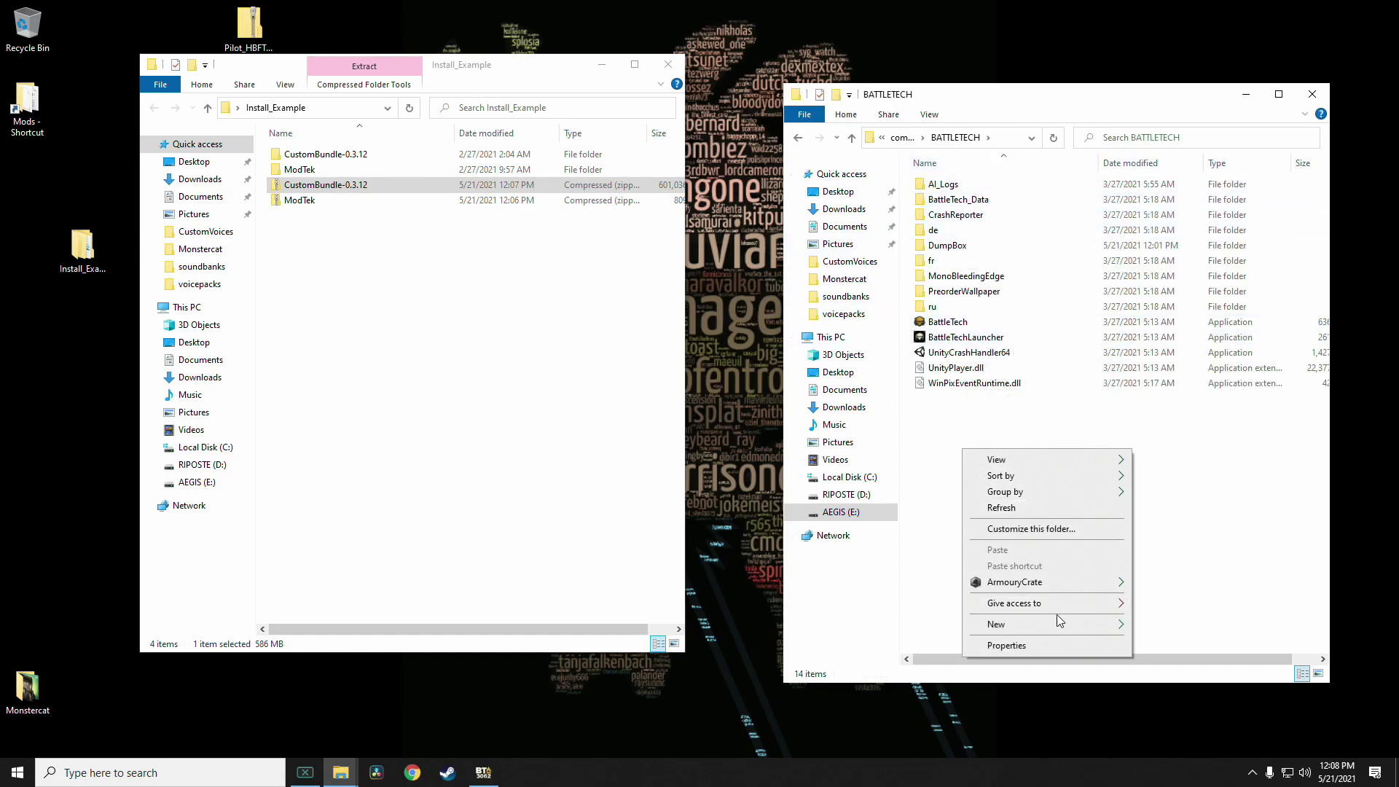
{"action": "mouse_move", "coordinate": [1061, 625]}
{"action": "left_click", "coordinate": [1164, 626]}
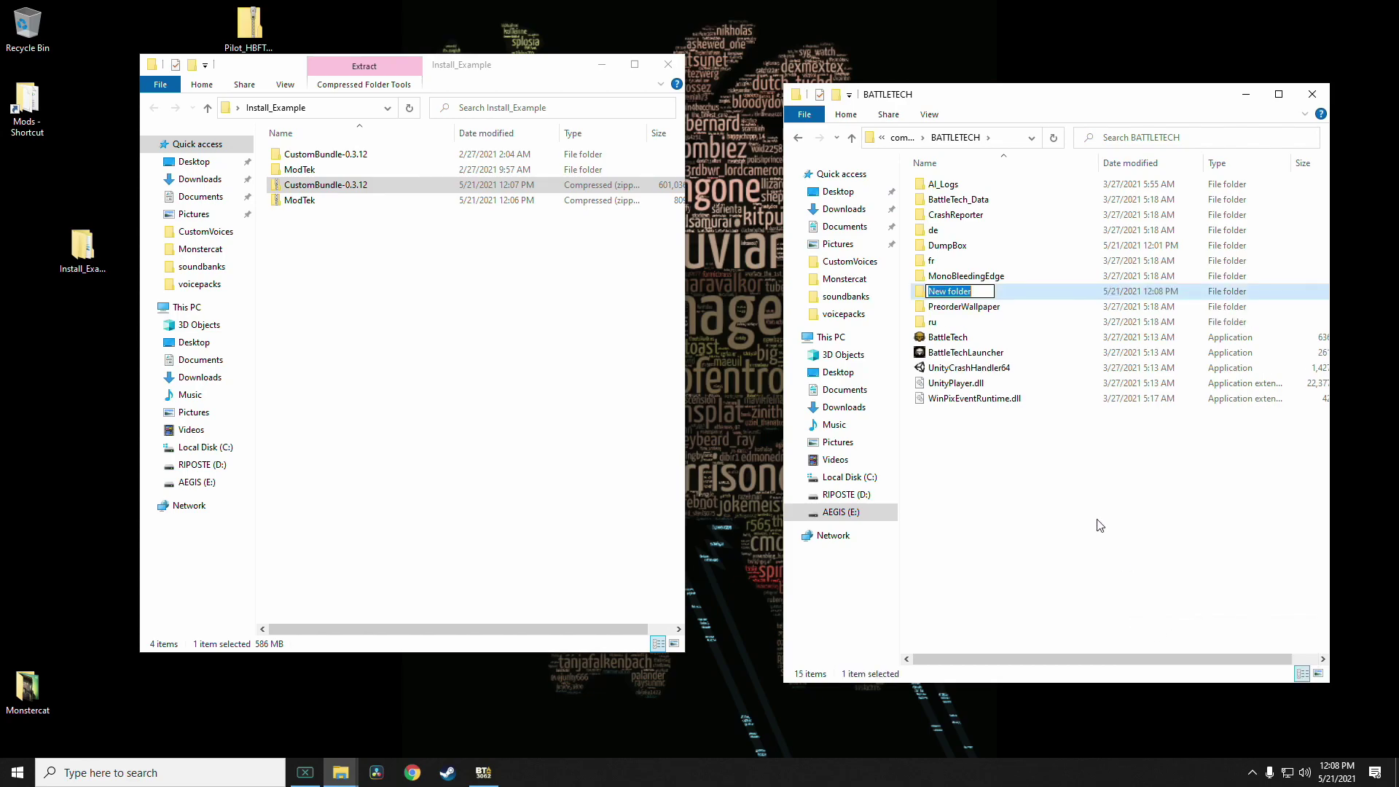
{"action": "type", "text": "Mods"}
{"action": "key", "text": "Return"}
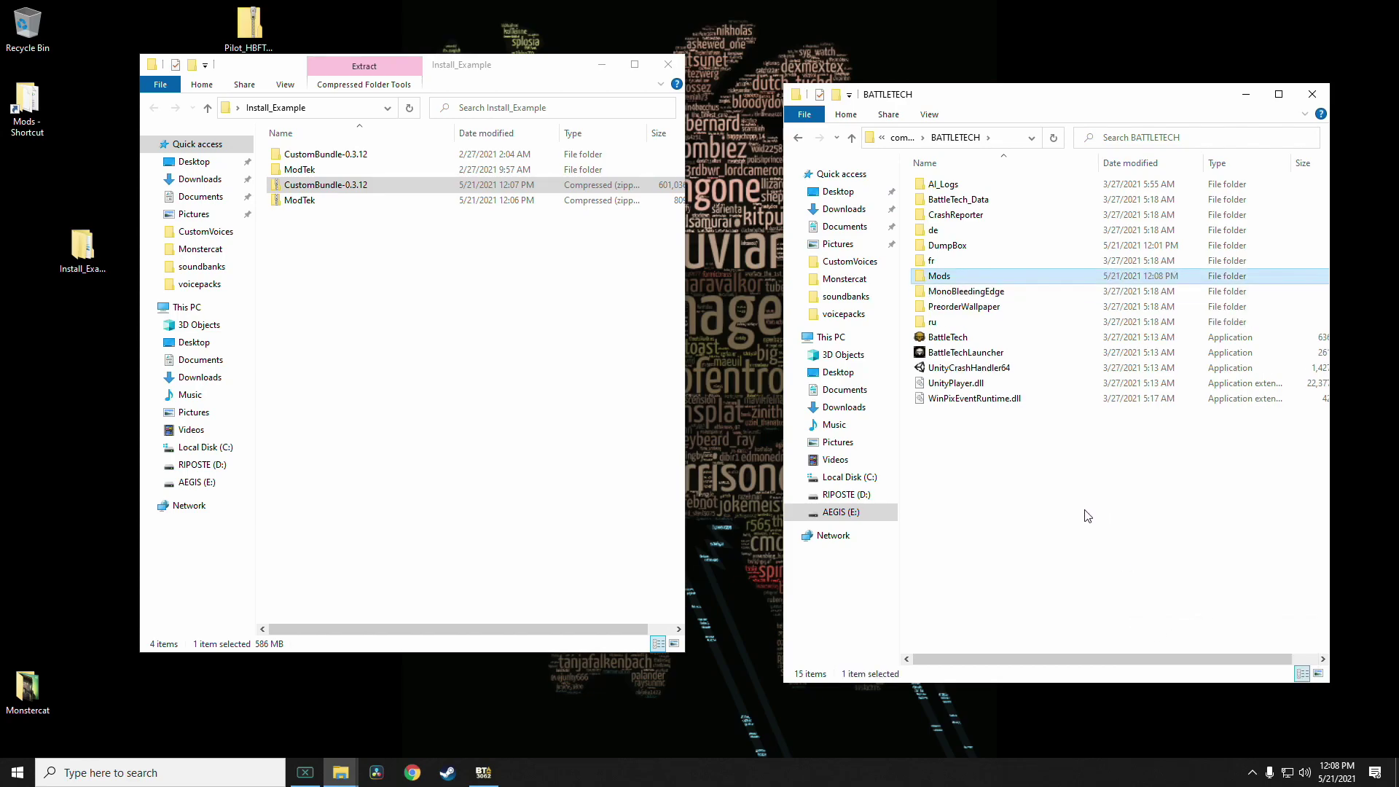
{"action": "key", "text": "Return"}
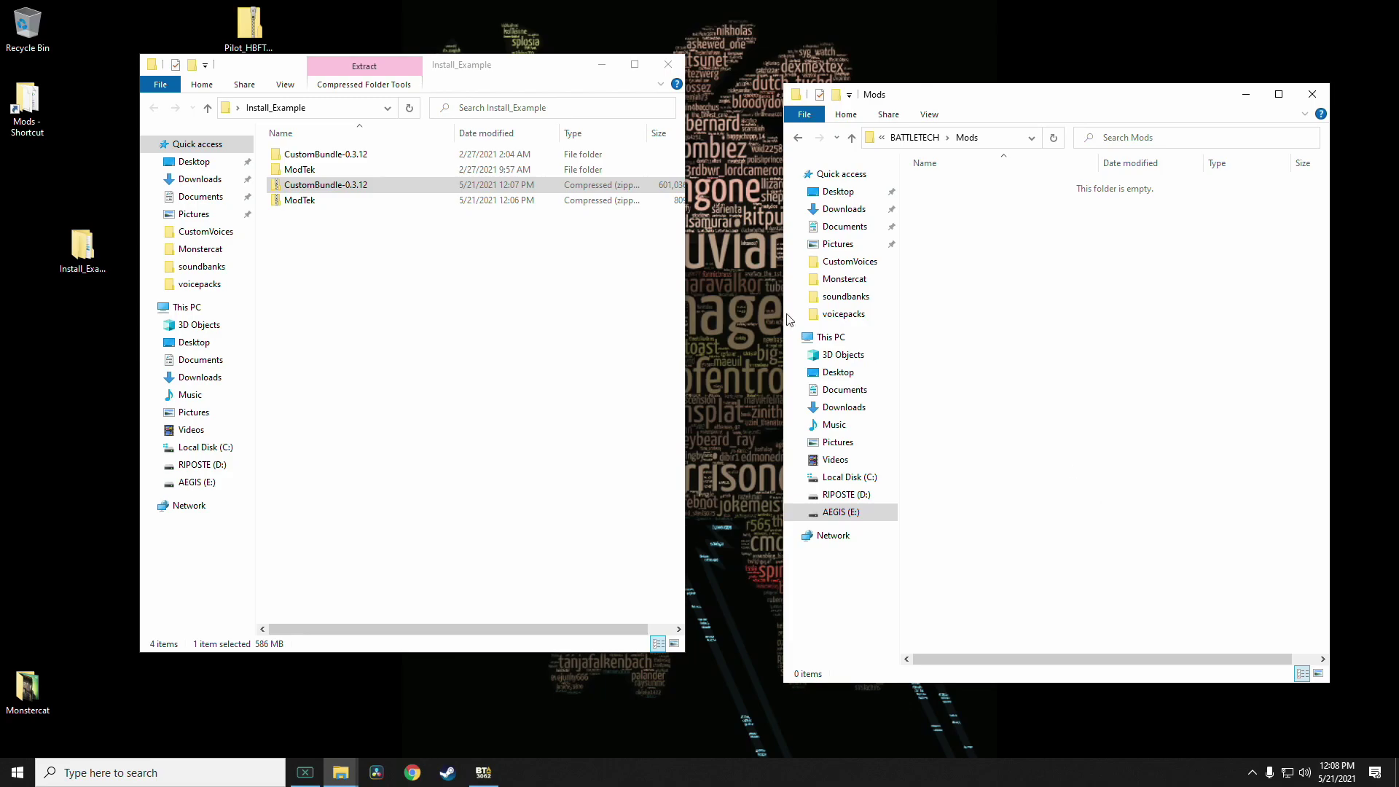
- Move the extracted ModTek folder from Install_Example into the game's Mods folder
{"action": "left_click", "coordinate": [309, 172]}
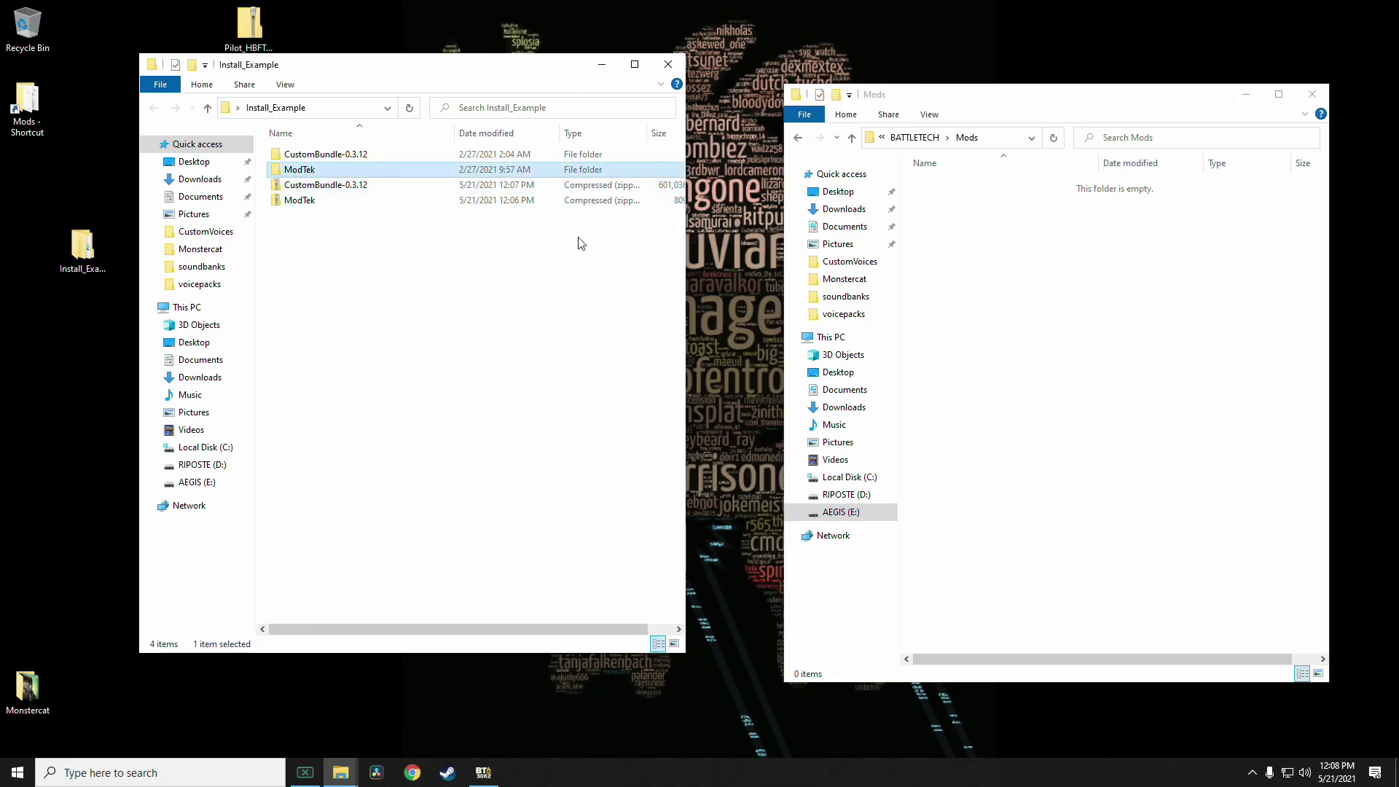
{"action": "right_click", "coordinate": [1007, 271]}
{"action": "left_click", "coordinate": [1057, 373]}
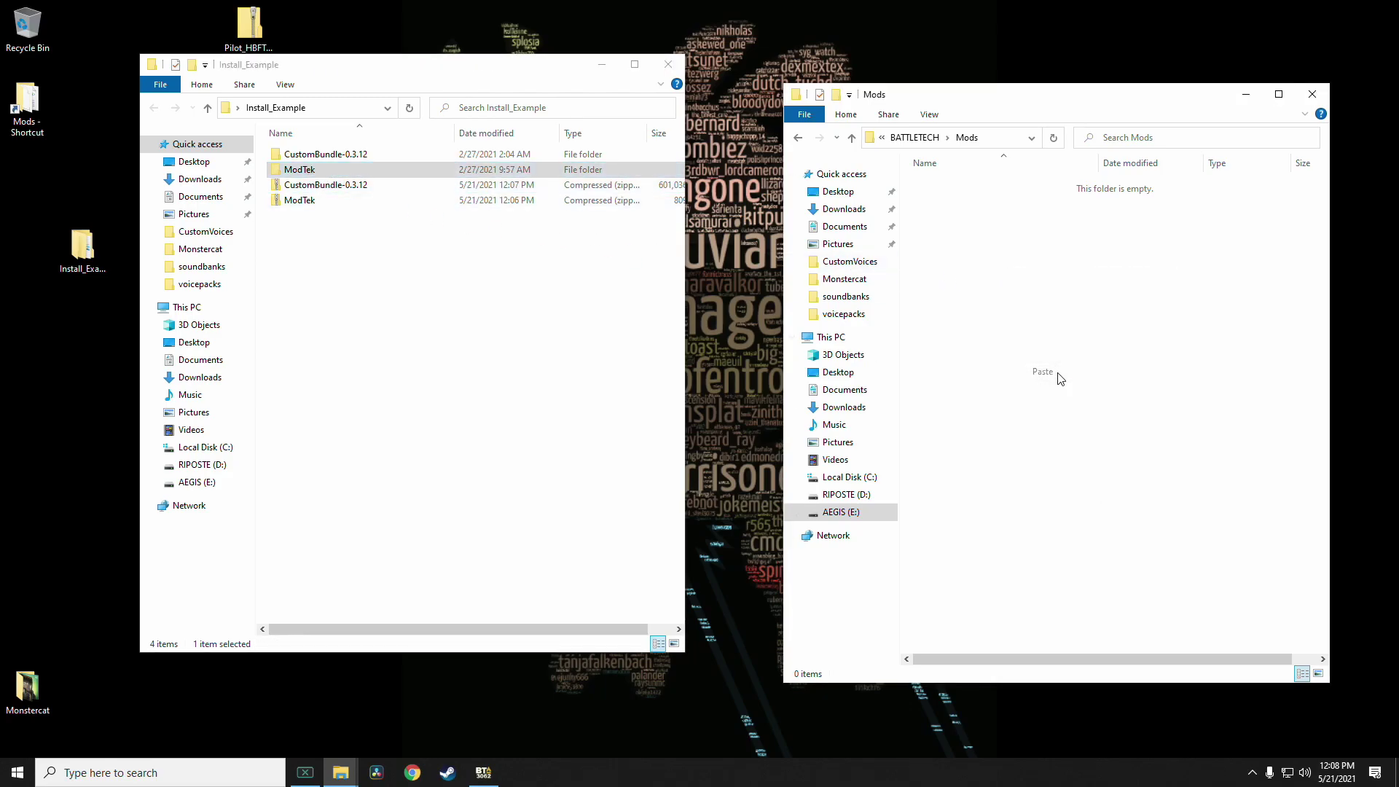
{"action": "left_click", "coordinate": [411, 271]}
- Place the CustomLocalization and CustomVoices folders from the extracted CustomBundle-0.3.12 in the game's Mods folder
{"action": "left_click", "coordinate": [331, 154]}
{"action": "double_click", "coordinate": [332, 156]}
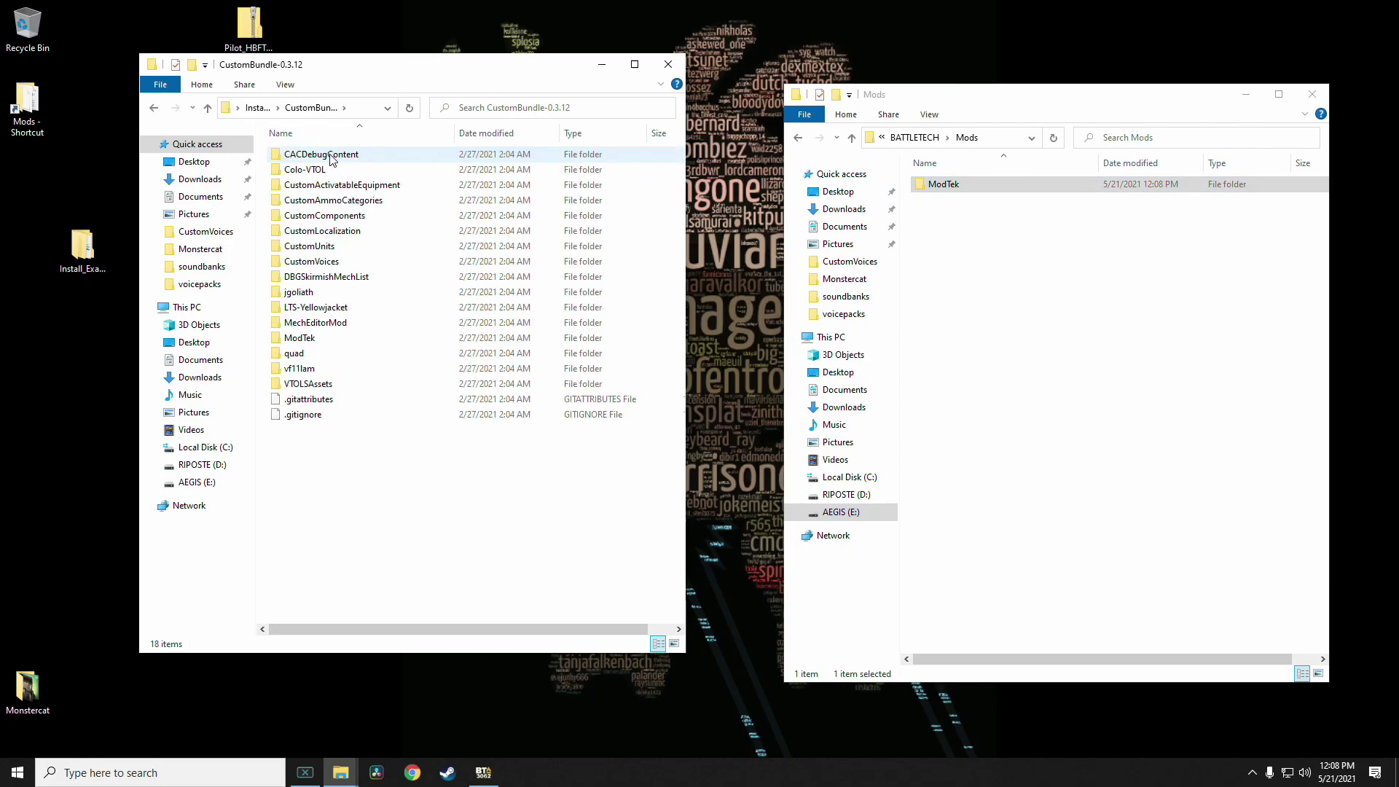
{"action": "left_click", "coordinate": [319, 264]}
{"action": "left_click", "coordinate": [324, 231], "text": "ctrl"}
{"action": "right_click", "coordinate": [986, 283]}
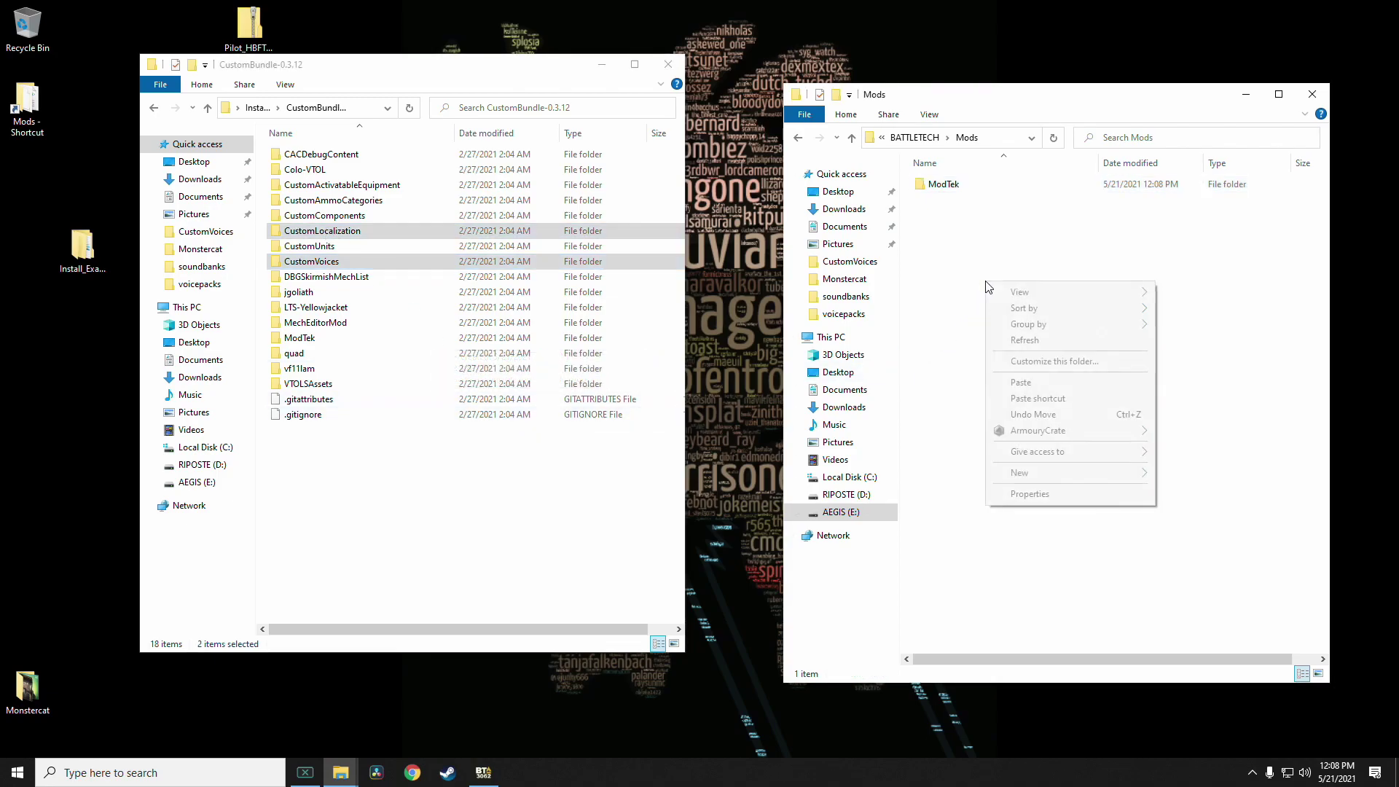
{"action": "left_click", "coordinate": [1049, 386]}
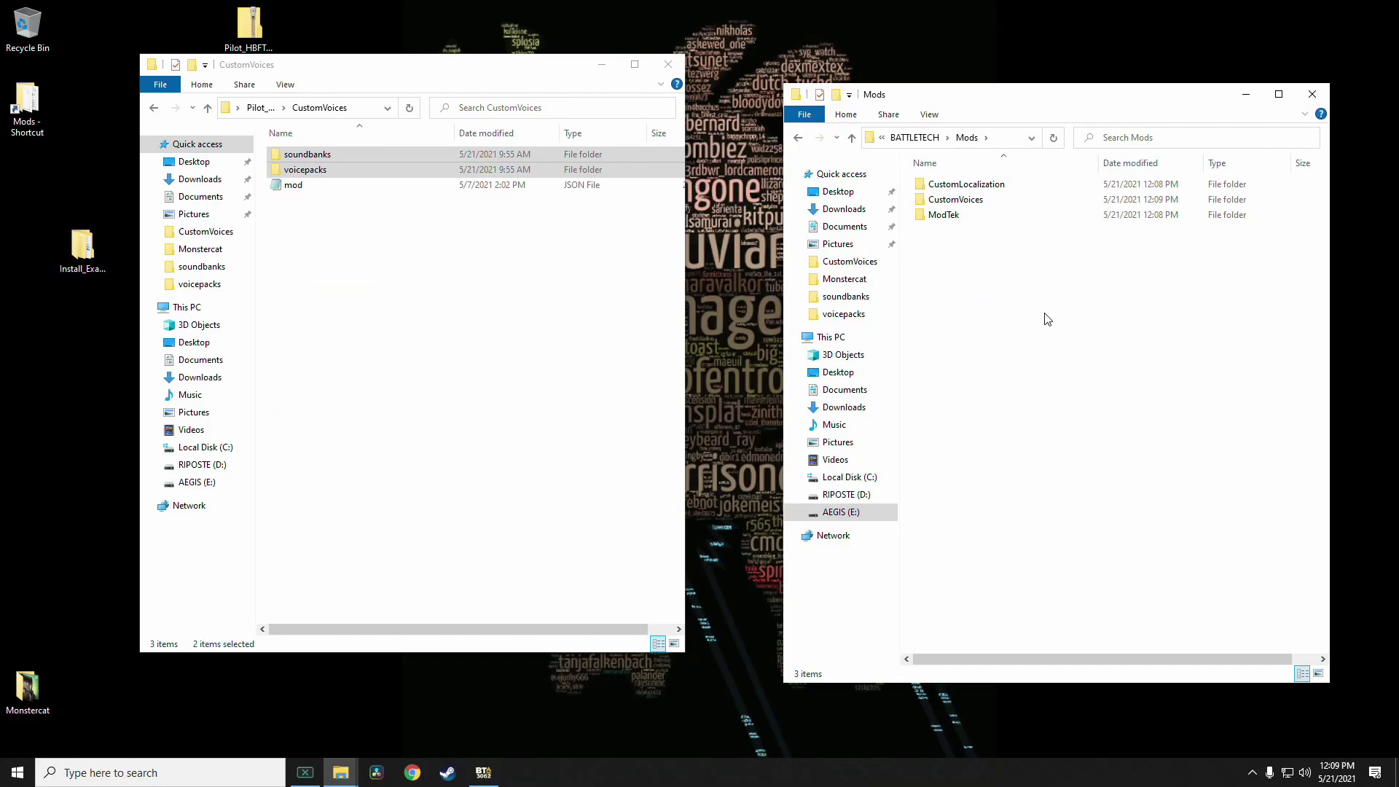
- Copy the soundbanks and voicepacks folders from the extracted pilot voicepack into the game's Mods\CustomVoices folder
{"action": "double_click", "coordinate": [972, 201]}
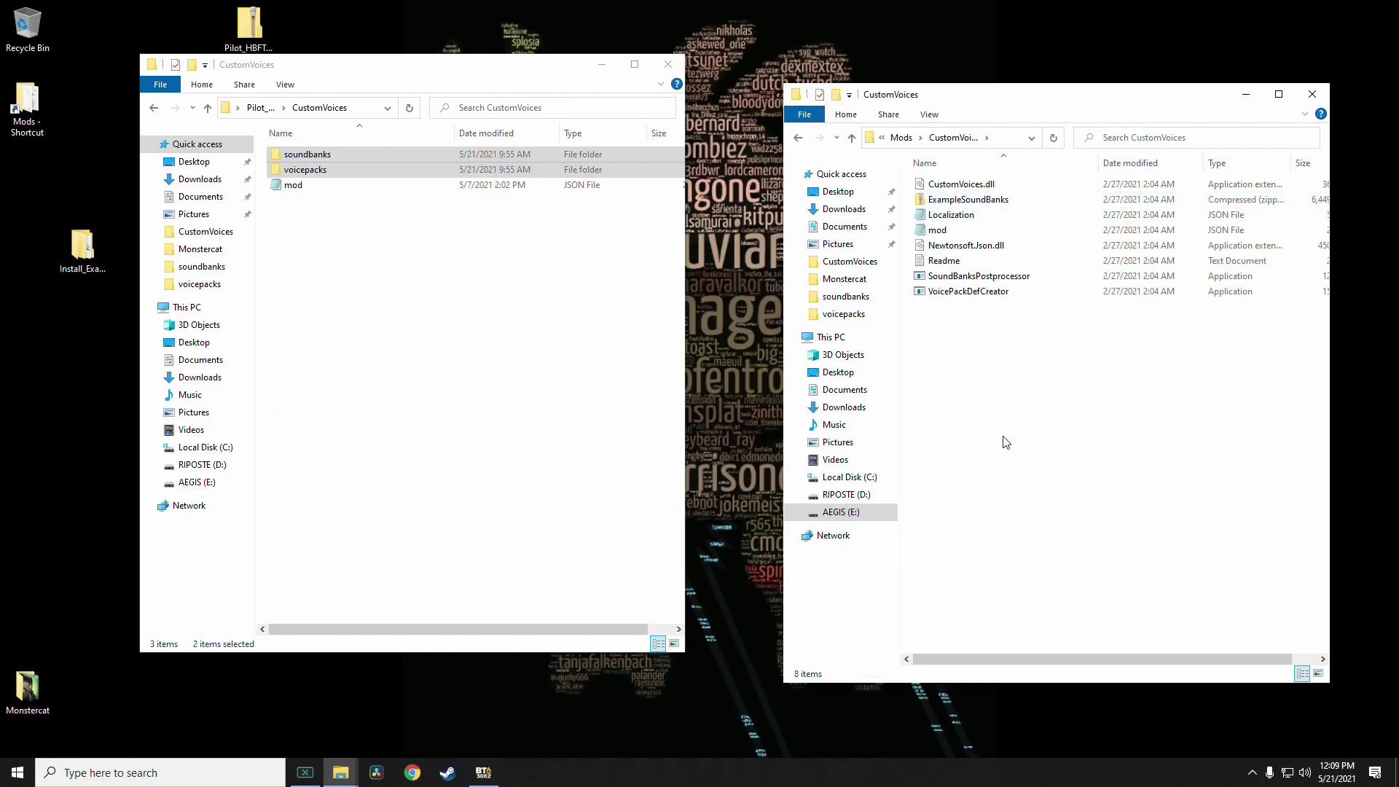
{"action": "left_click", "coordinate": [316, 172]}
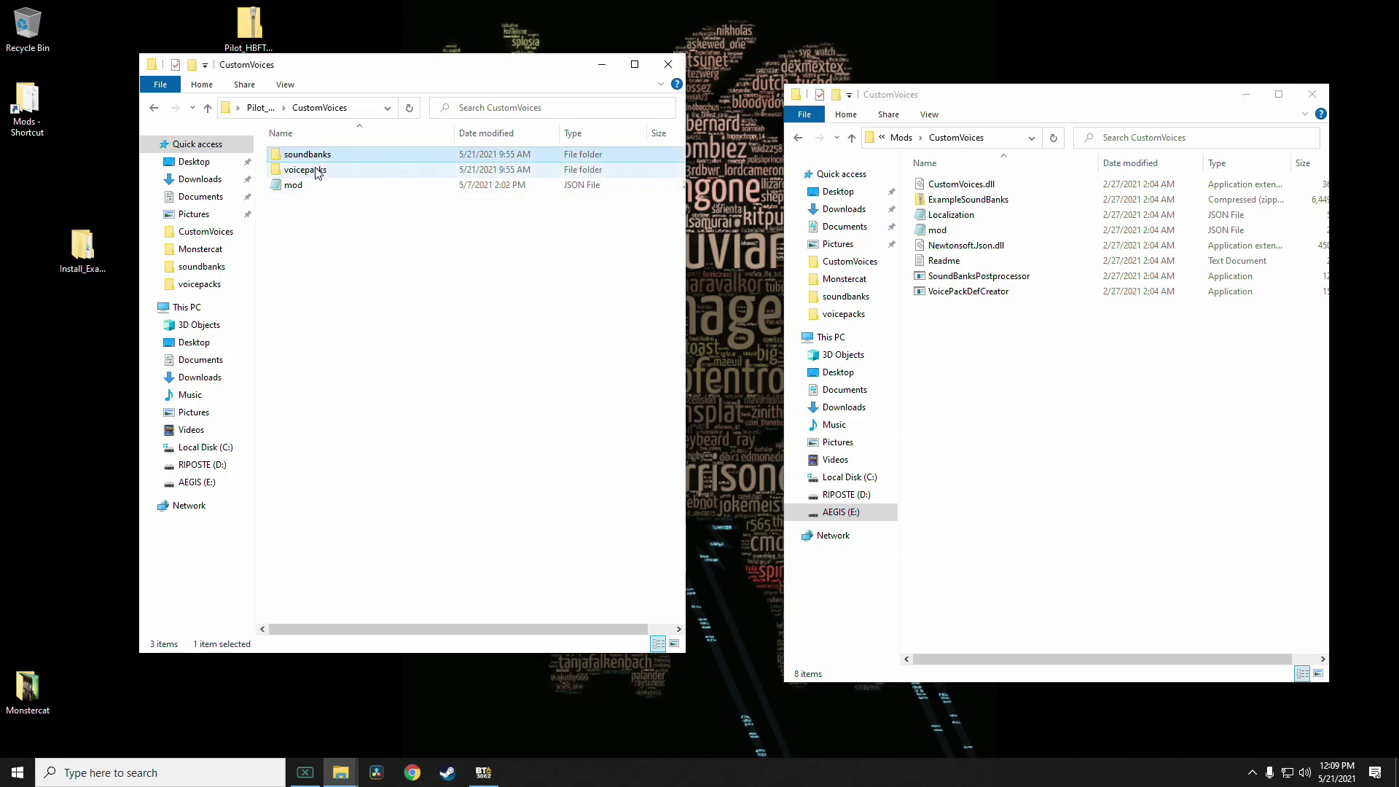
{"action": "right_click", "coordinate": [1000, 354]}
{"action": "left_click", "coordinate": [1039, 454]}
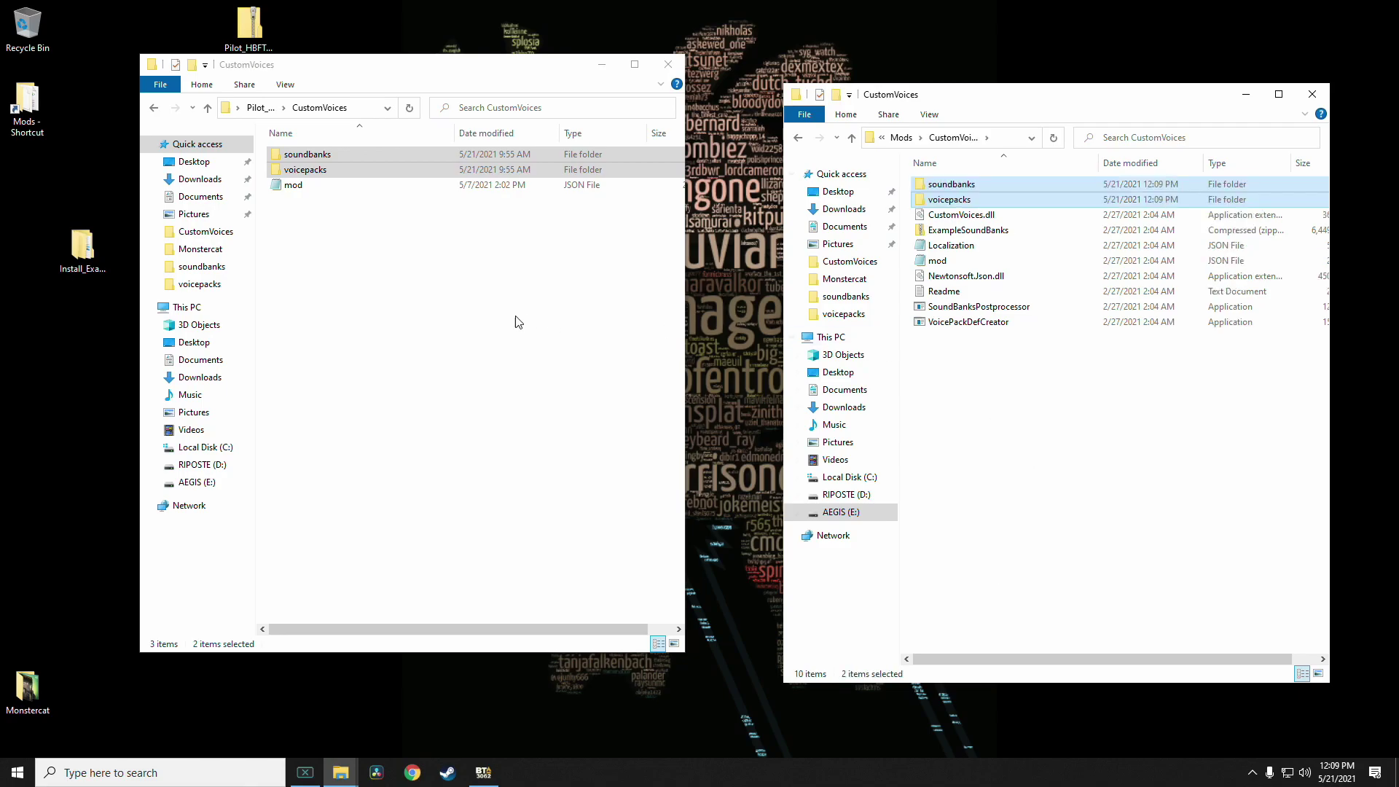
- Copy the voicepack's mod.json into the game's Mods\CustomVoices folder, replacing the existing file
{"action": "mouse_move", "coordinate": [294, 185]}
{"action": "left_mouse_down"}
{"action": "mouse_move", "coordinate": [315, 225]}
{"action": "mouse_move", "coordinate": [289, 187]}
{"action": "left_mouse_up"}
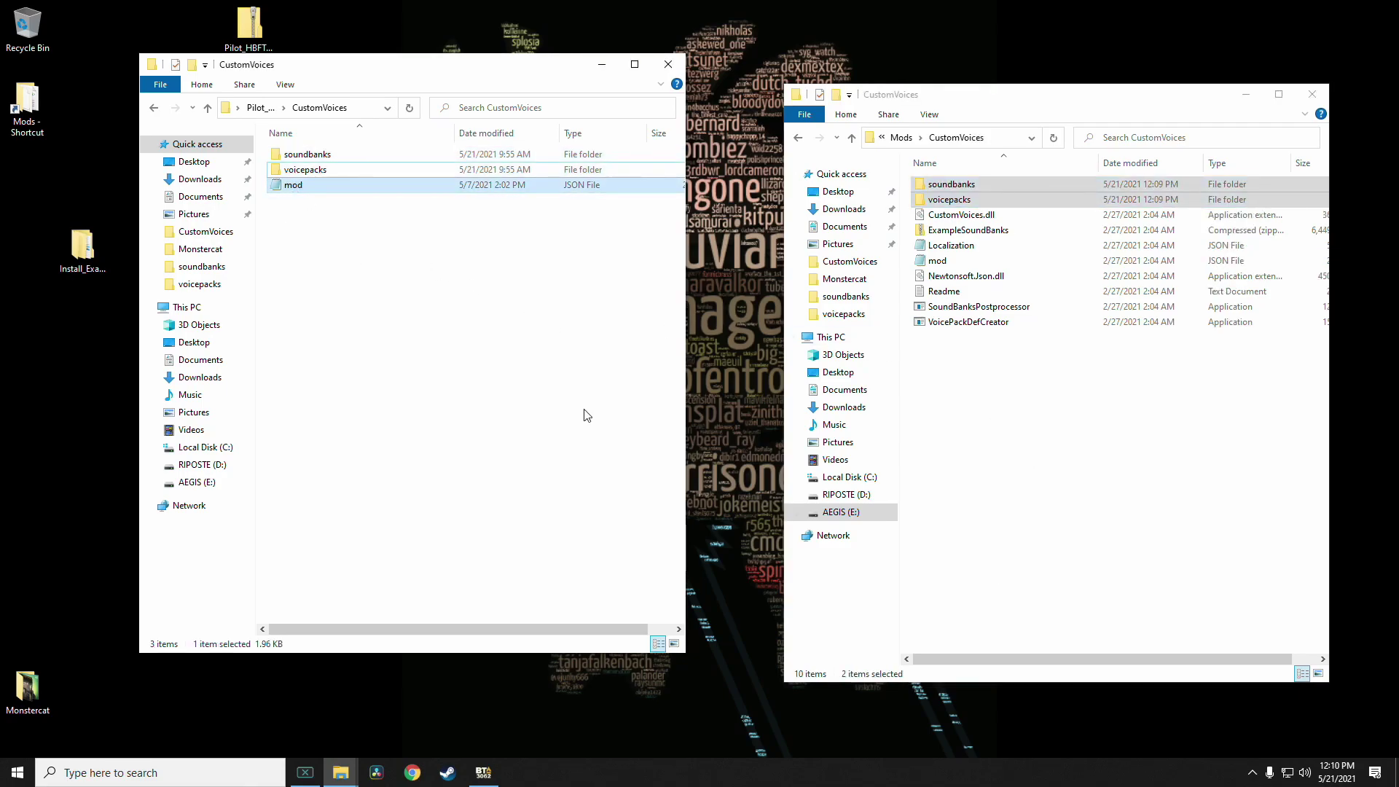
{"action": "right_click", "coordinate": [994, 388]}
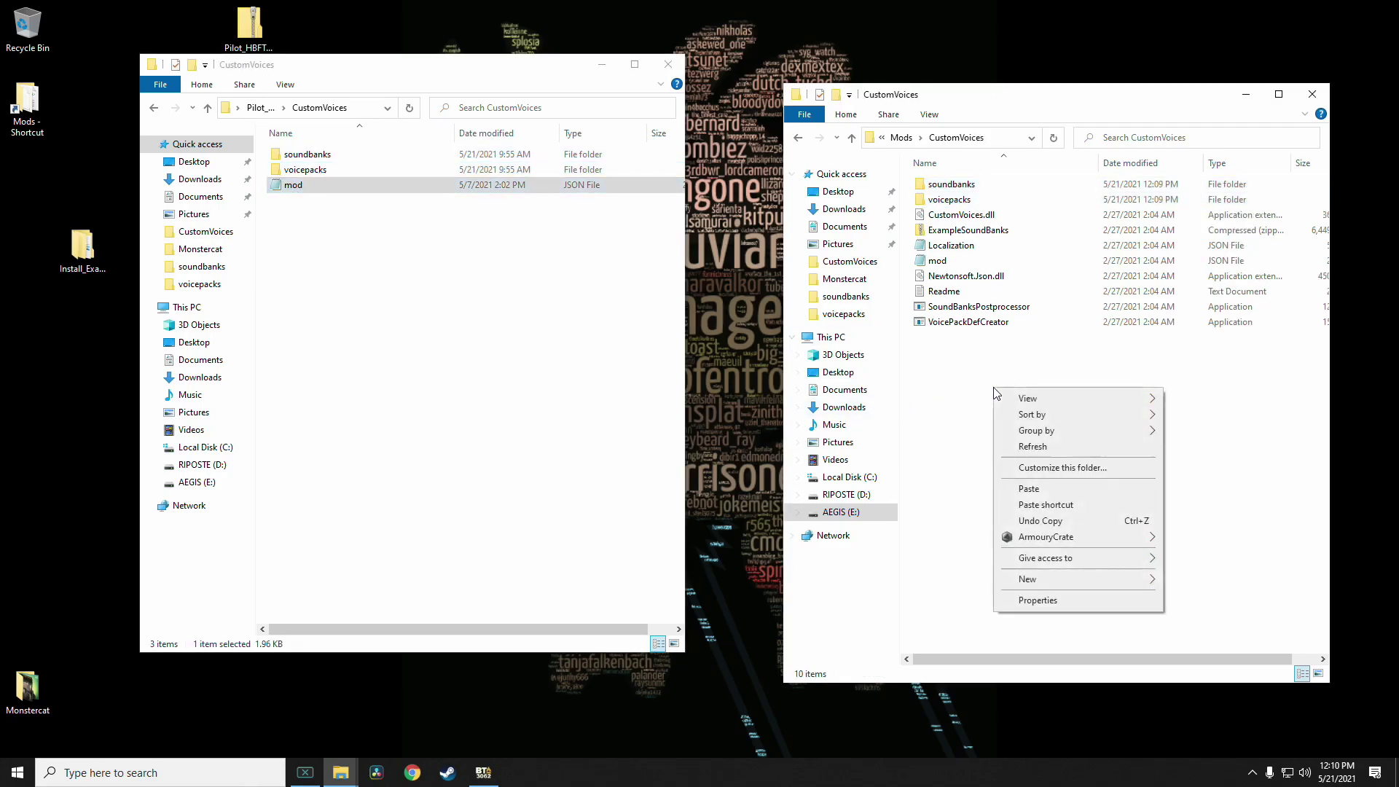
{"action": "left_click", "coordinate": [1038, 491]}
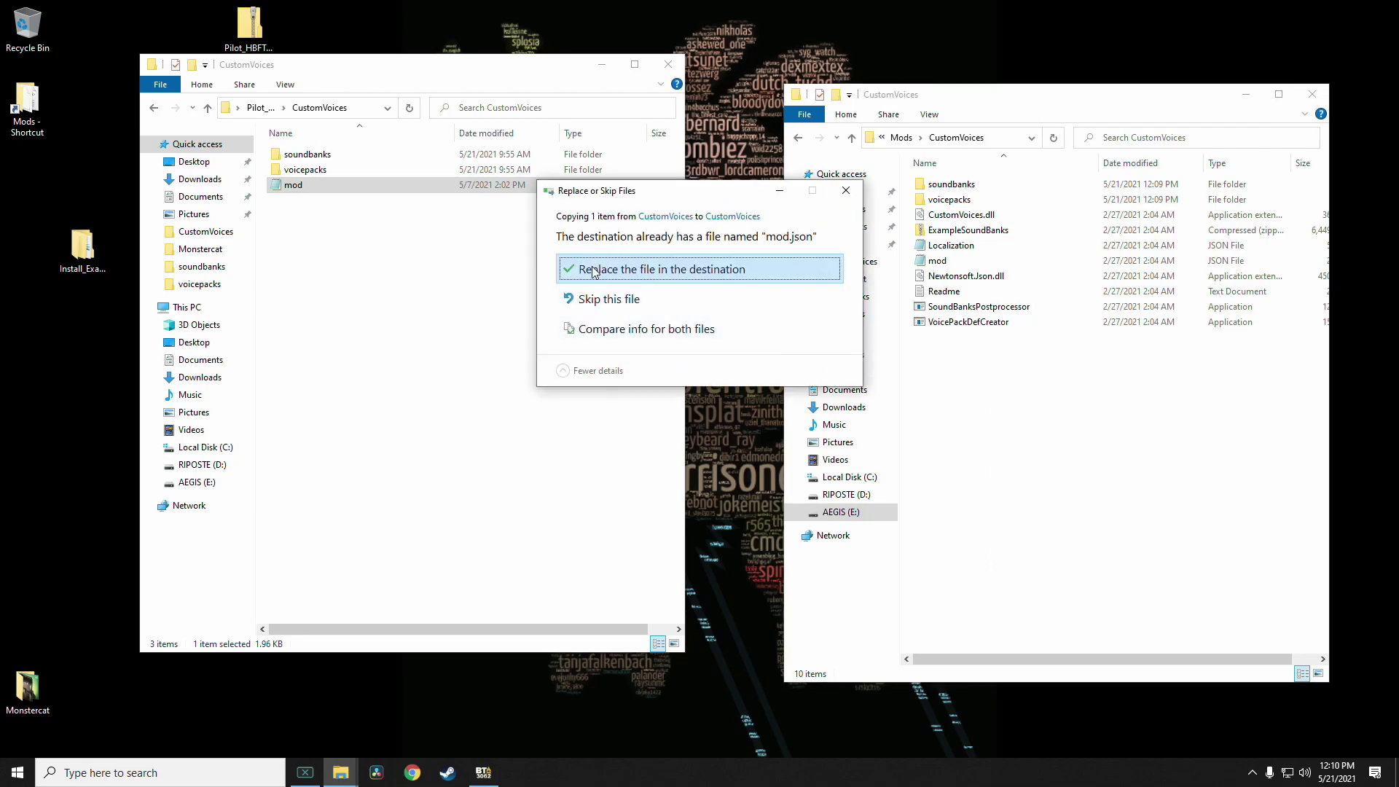
{"action": "left_click", "coordinate": [609, 268]}
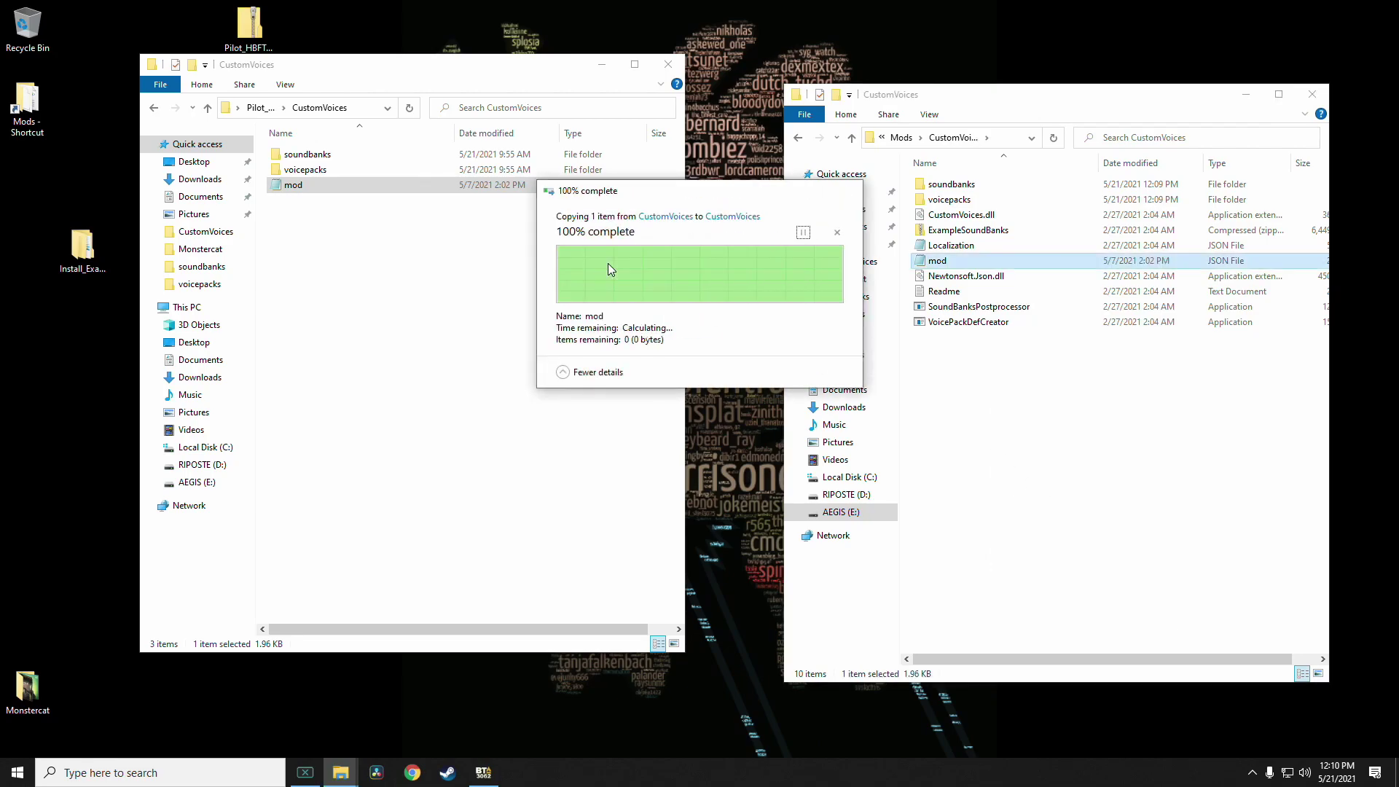
{"action": "left_click", "coordinate": [1101, 407]}
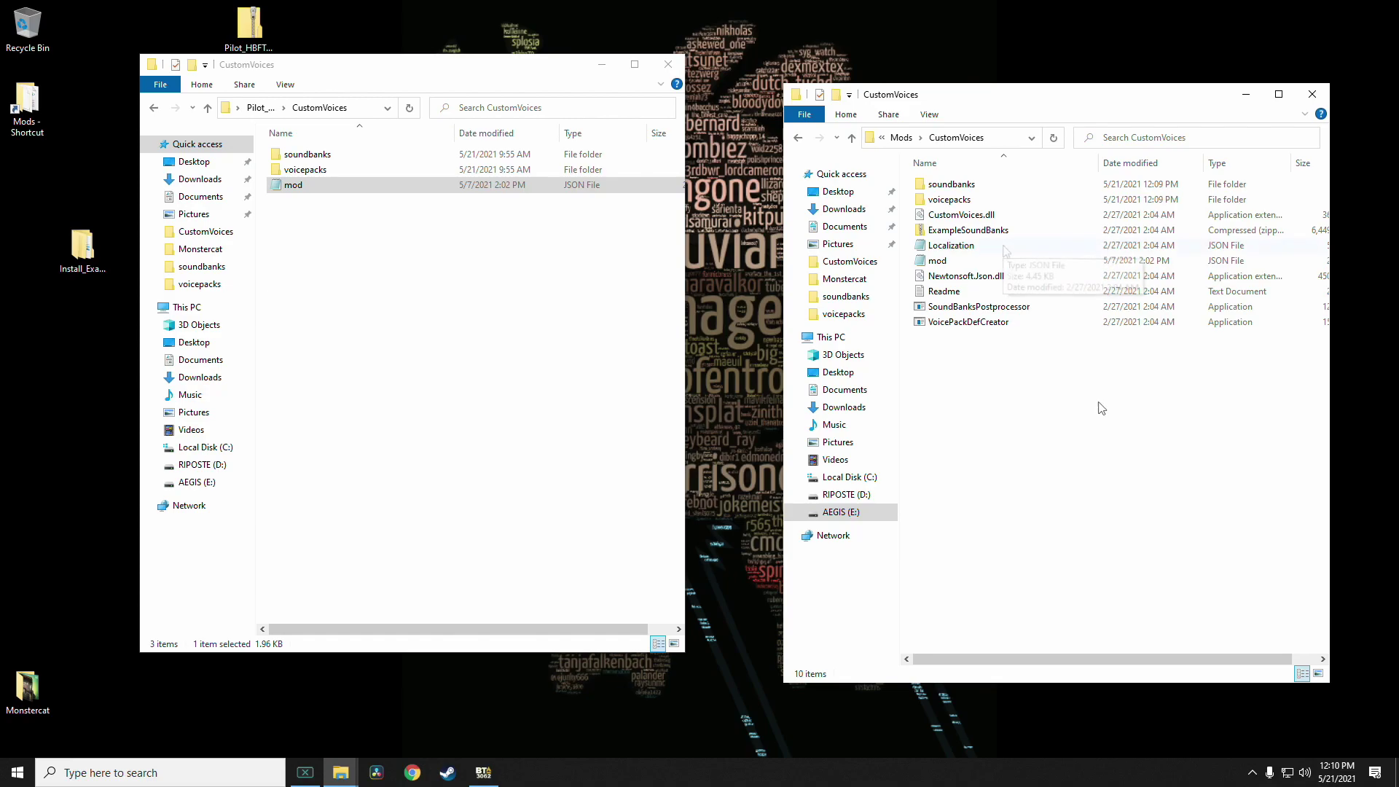
- Open the ModTek folder inside Mods and run ModTekInjector
{"action": "left_click", "coordinate": [902, 138]}
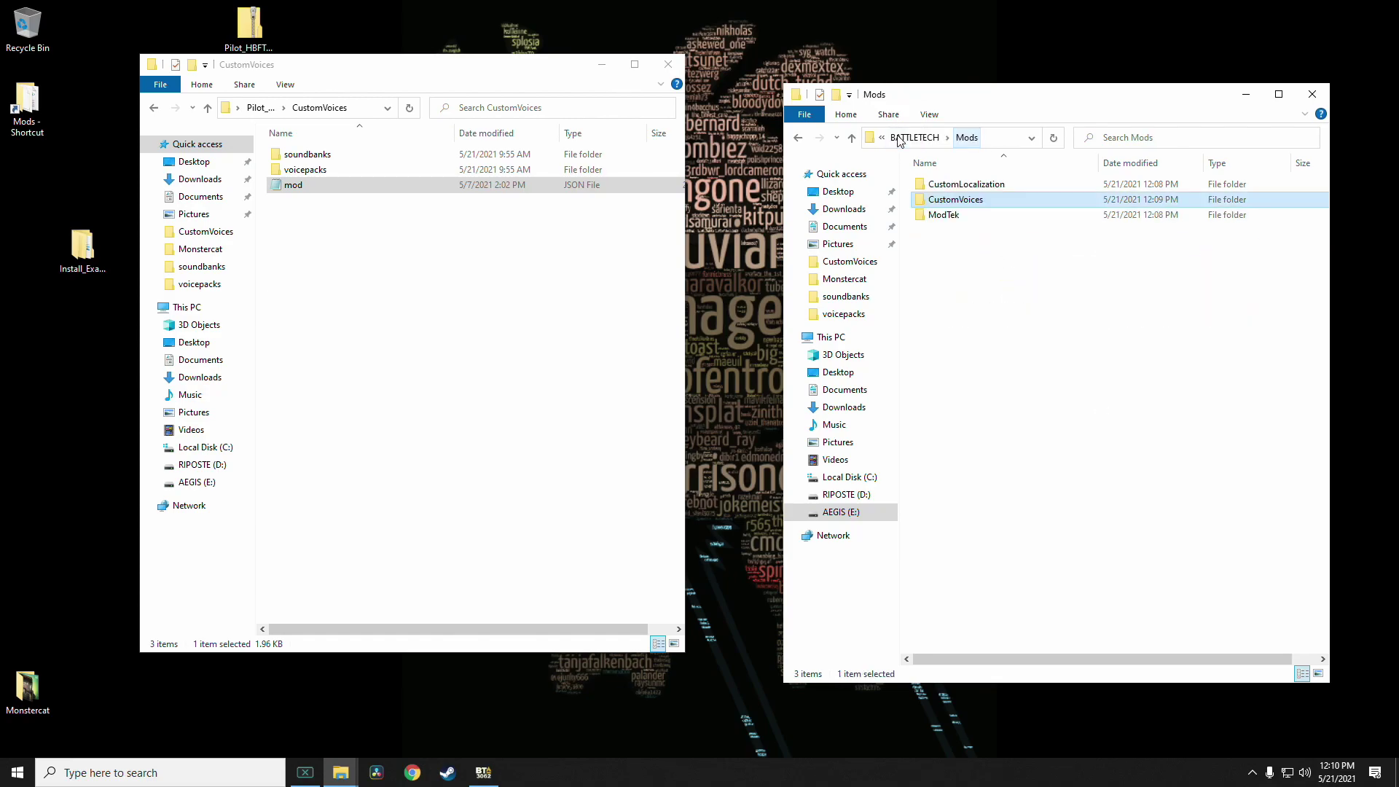
{"action": "left_click", "coordinate": [944, 218]}
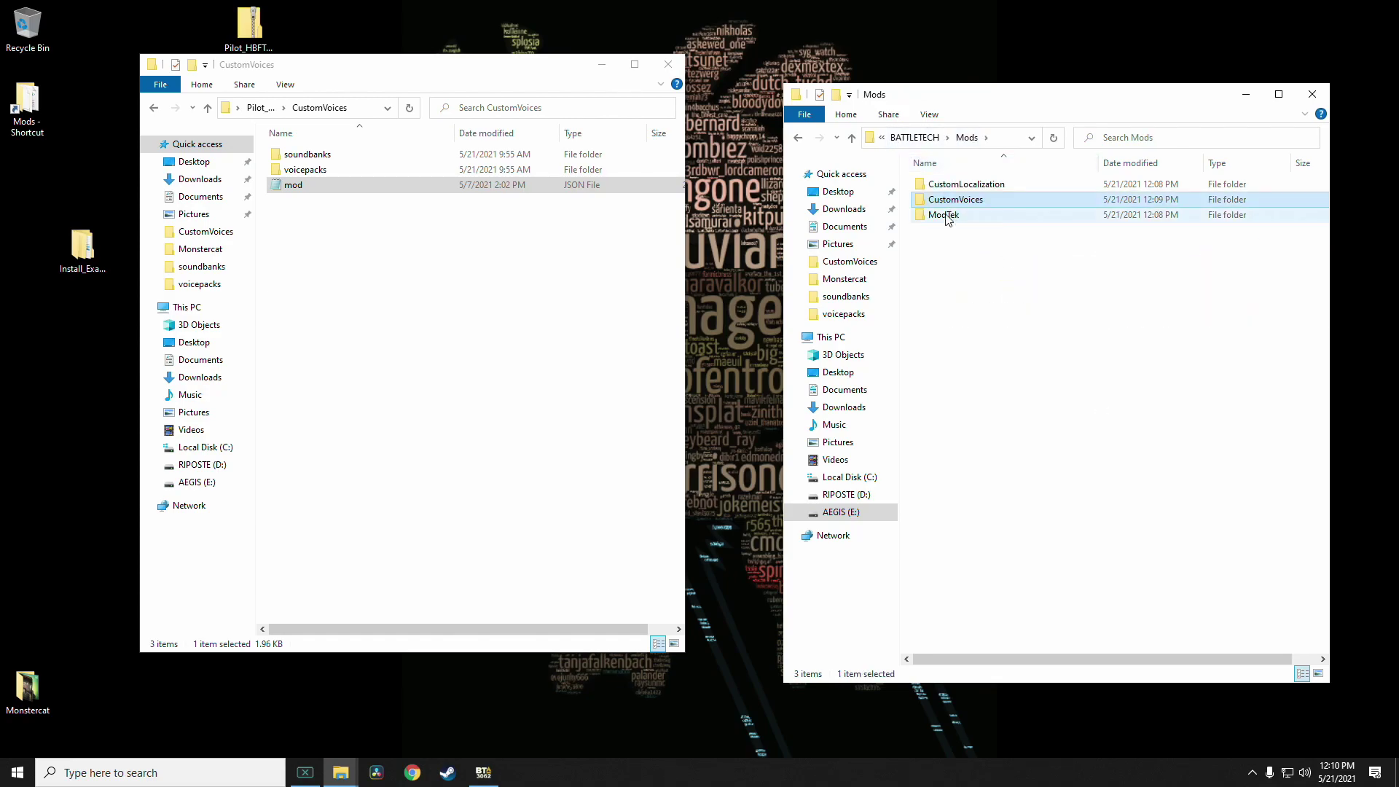
{"action": "double_click", "coordinate": [989, 219]}
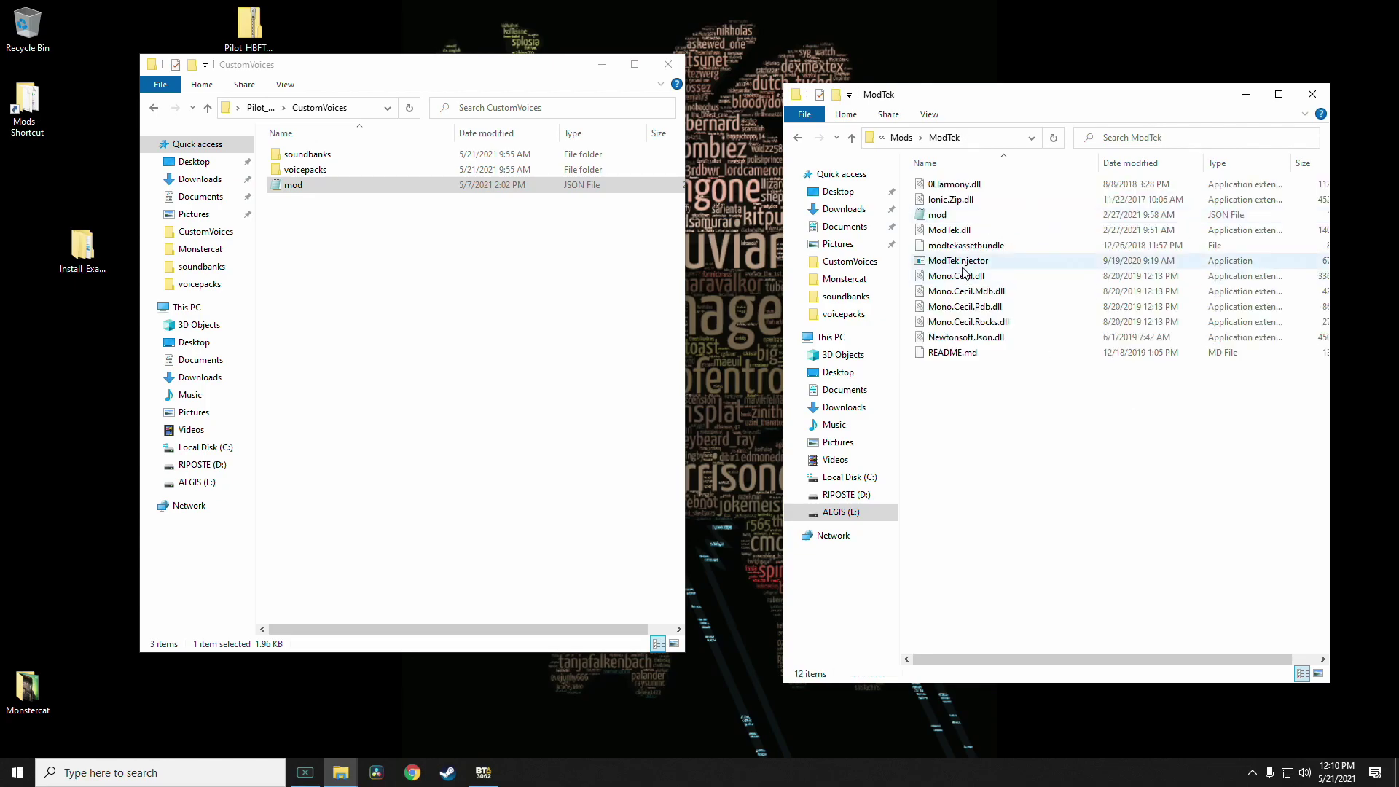
{"action": "left_click", "coordinate": [966, 261]}
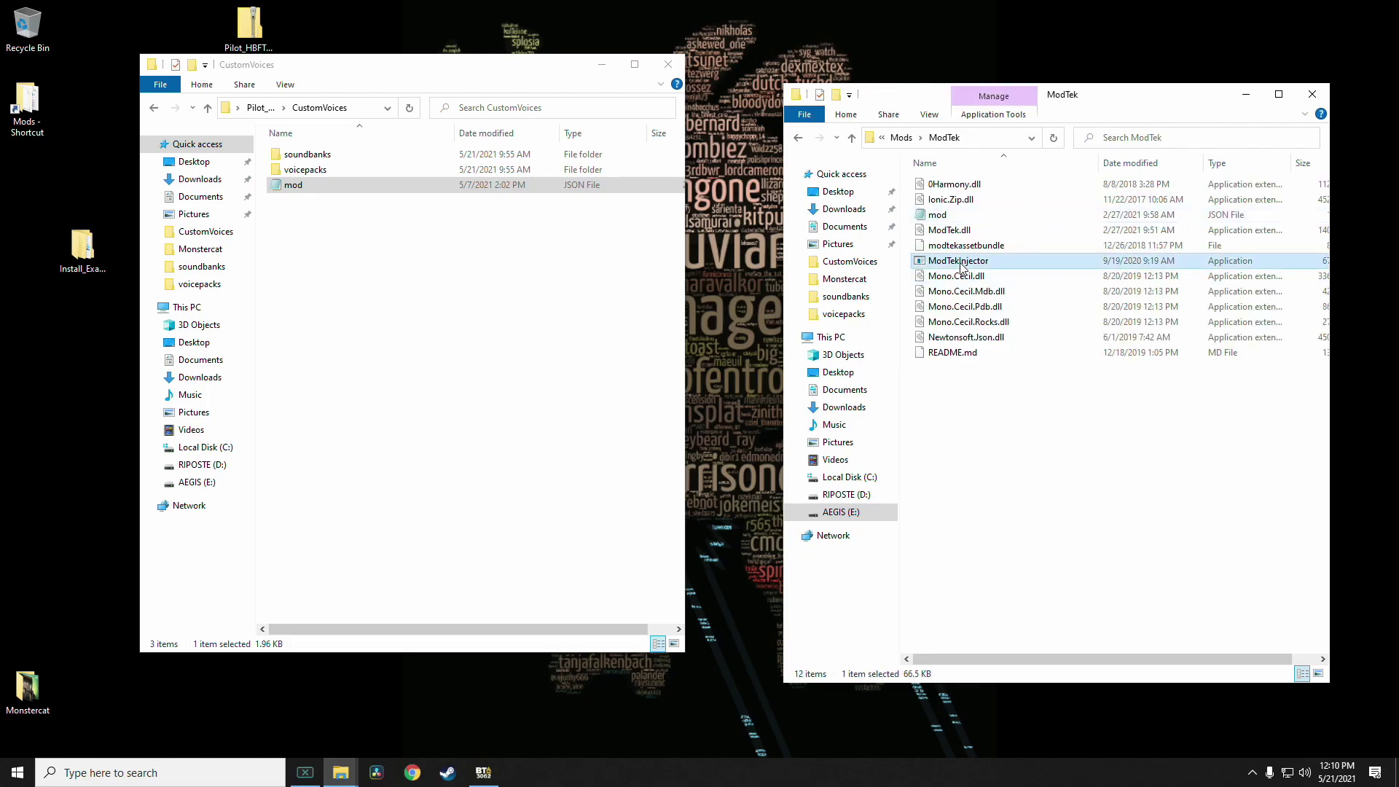
{"action": "double_click", "coordinate": [1022, 260]}
{"action": "left_click", "coordinate": [1053, 434]}
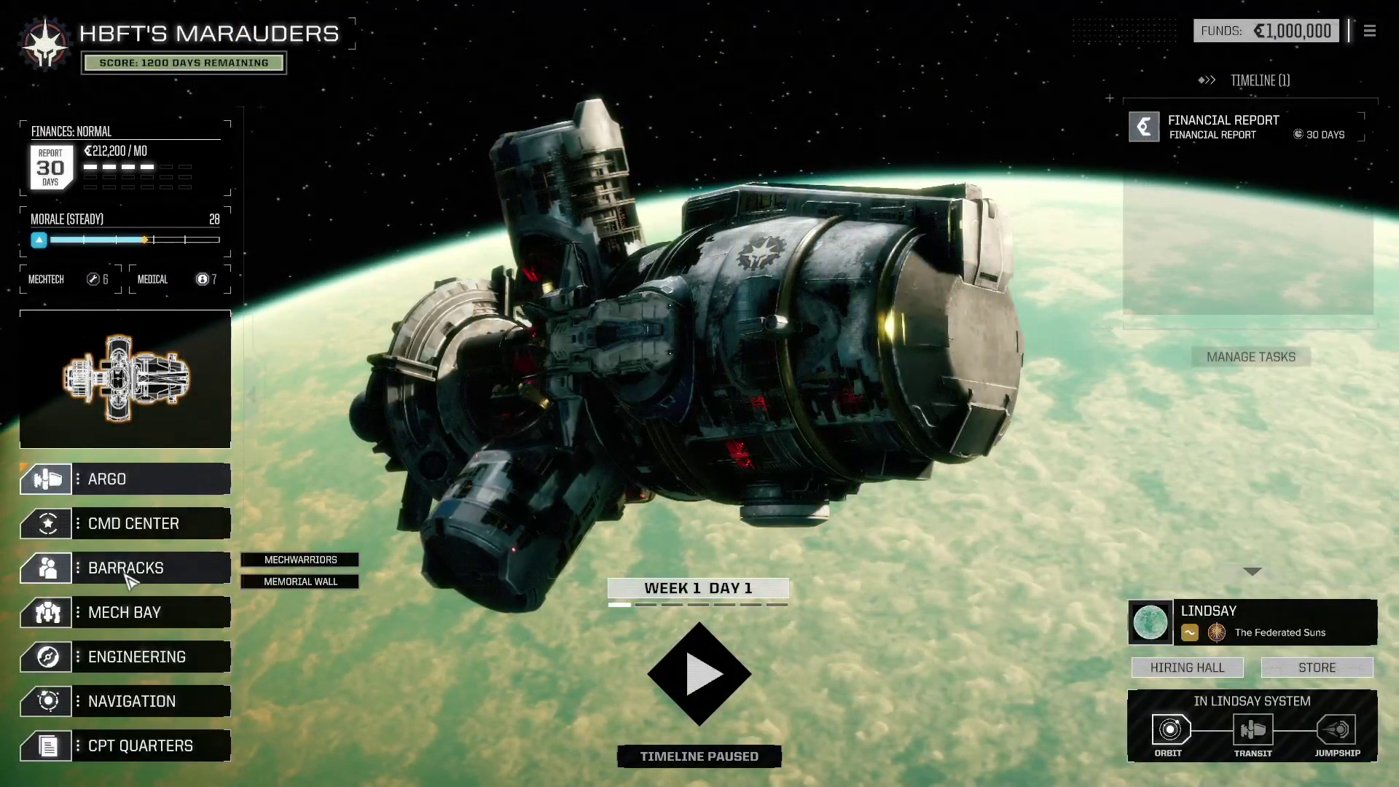
- Open the barracks in the running game and go to the customization of pilot HBFT
{"action": "left_click", "coordinate": [129, 580]}
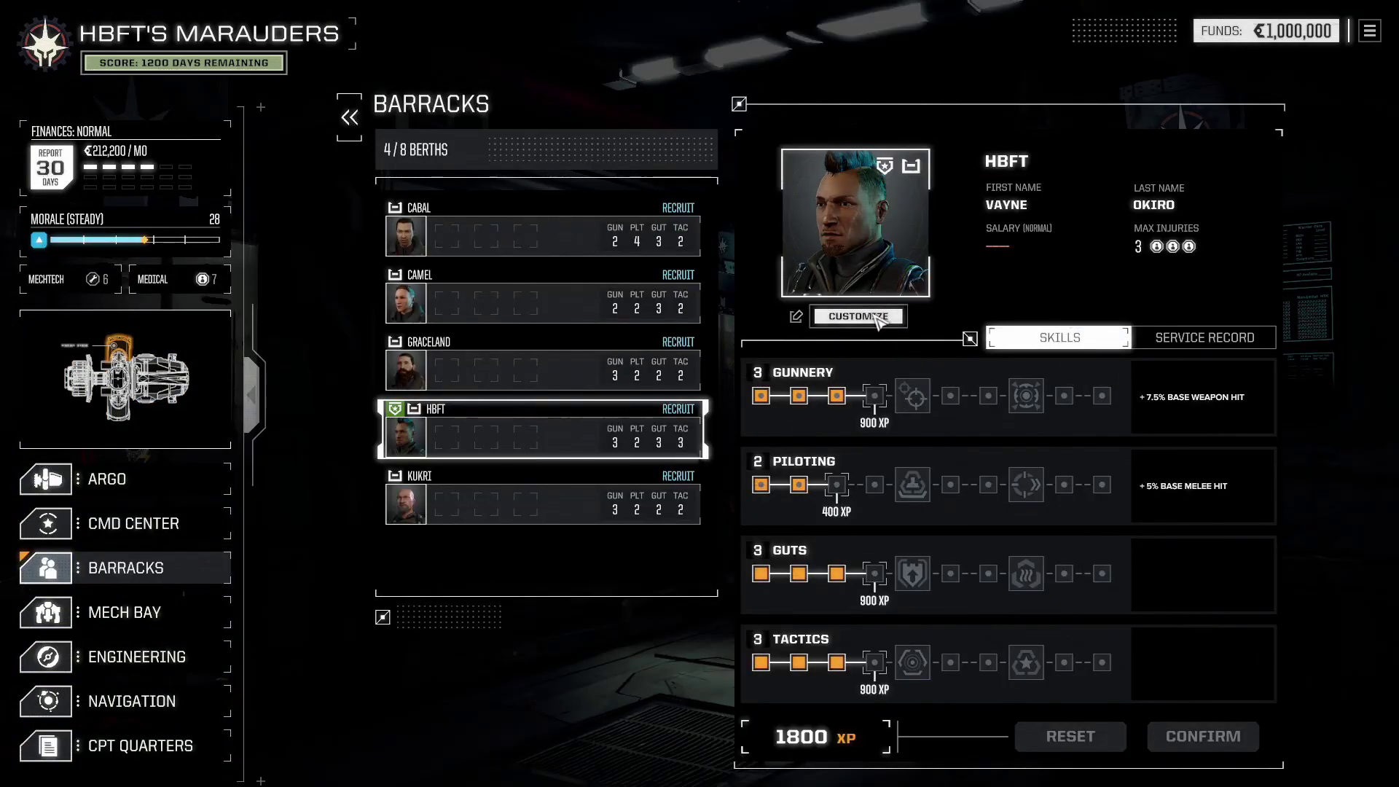
{"action": "left_click", "coordinate": [859, 316]}
{"action": "left_click", "coordinate": [581, 530]}
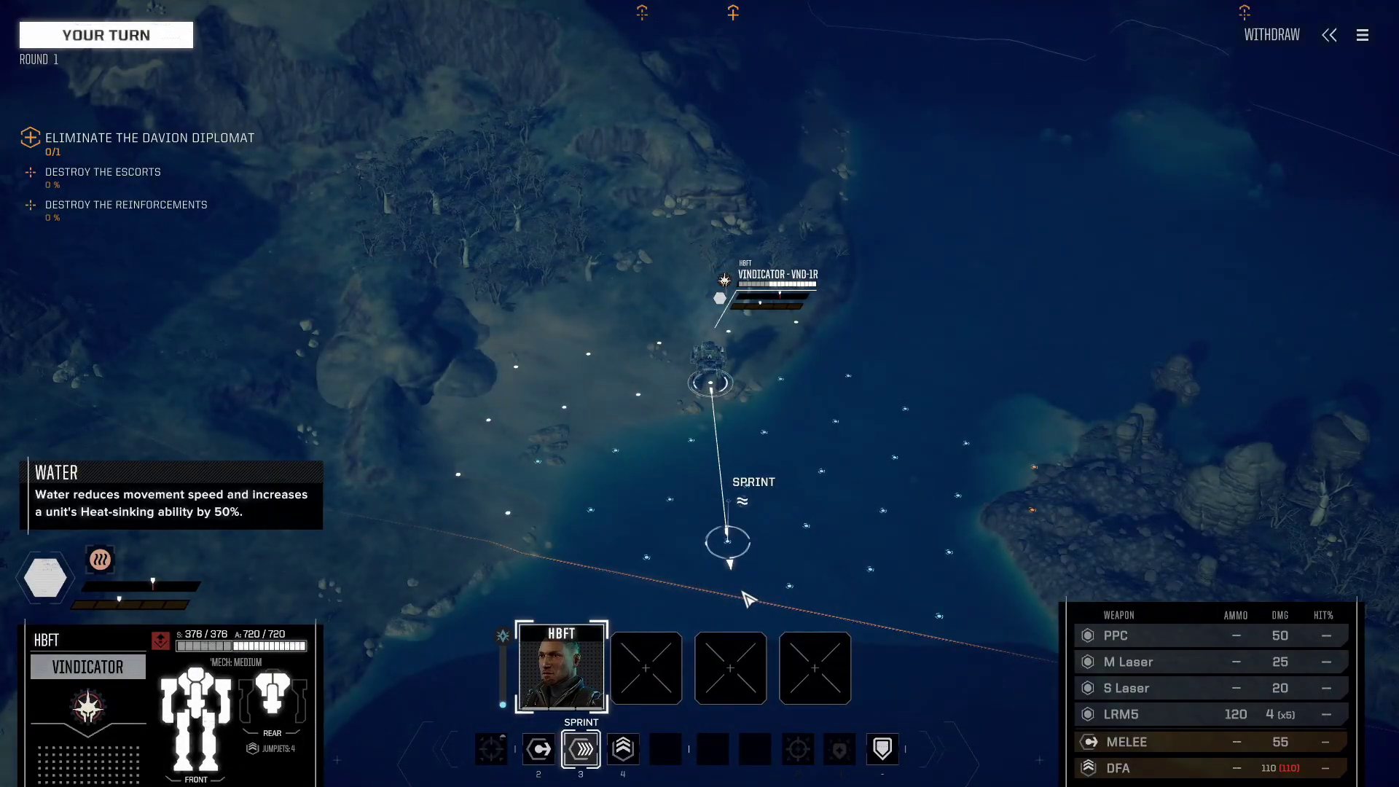
- Sprint HBFT's Vindicator into the water in round 1 and fire on the Jenner JR7-D in round 5
{"action": "left_click", "coordinate": [748, 599]}
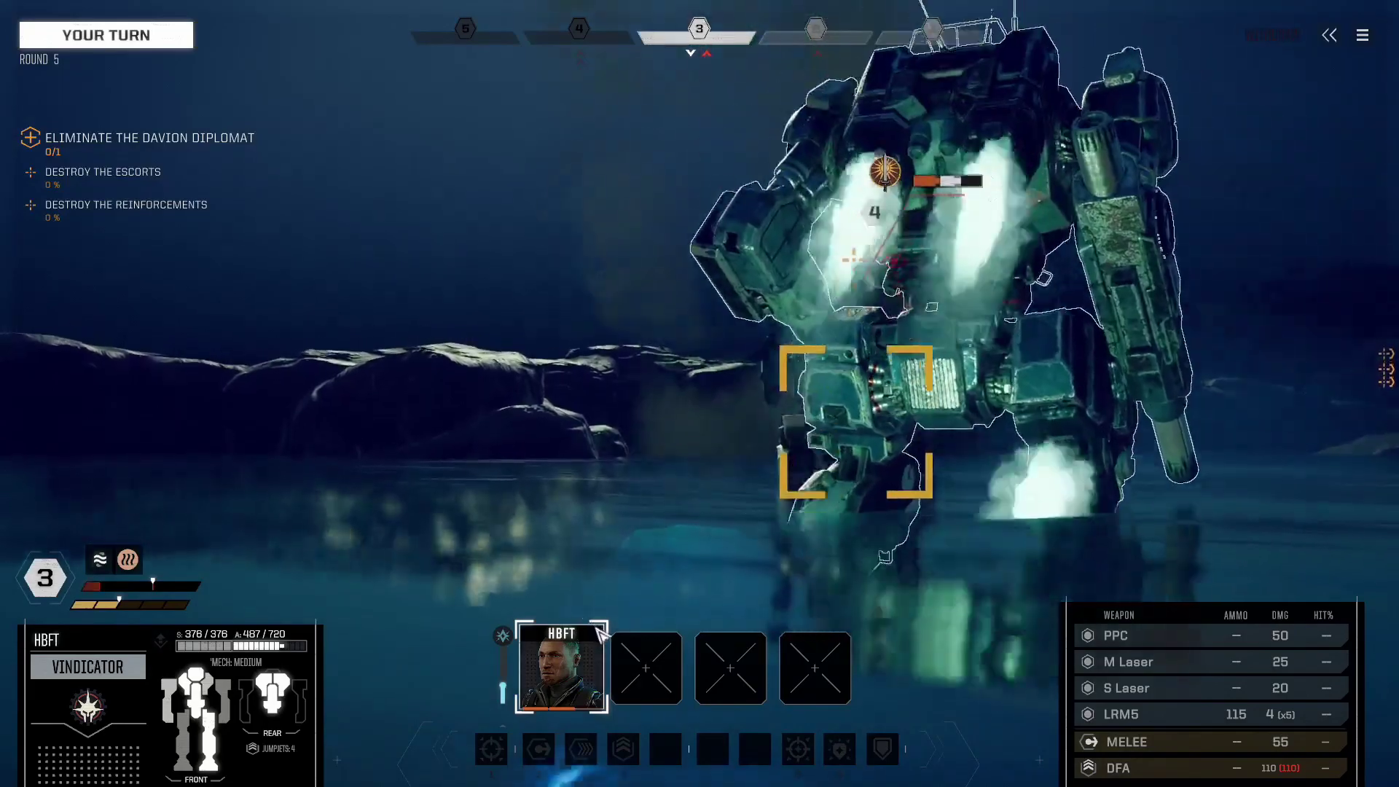
{"action": "key", "text": "space"}
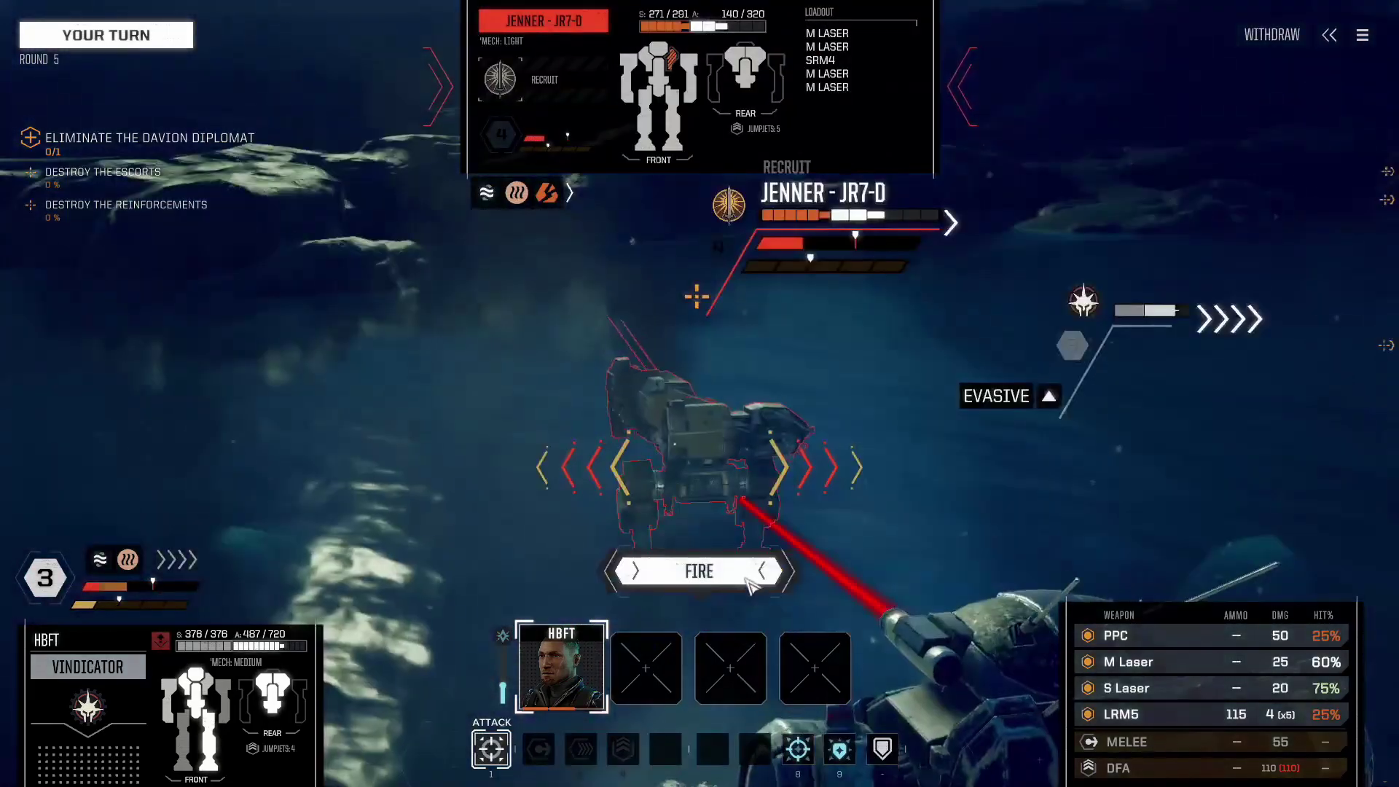